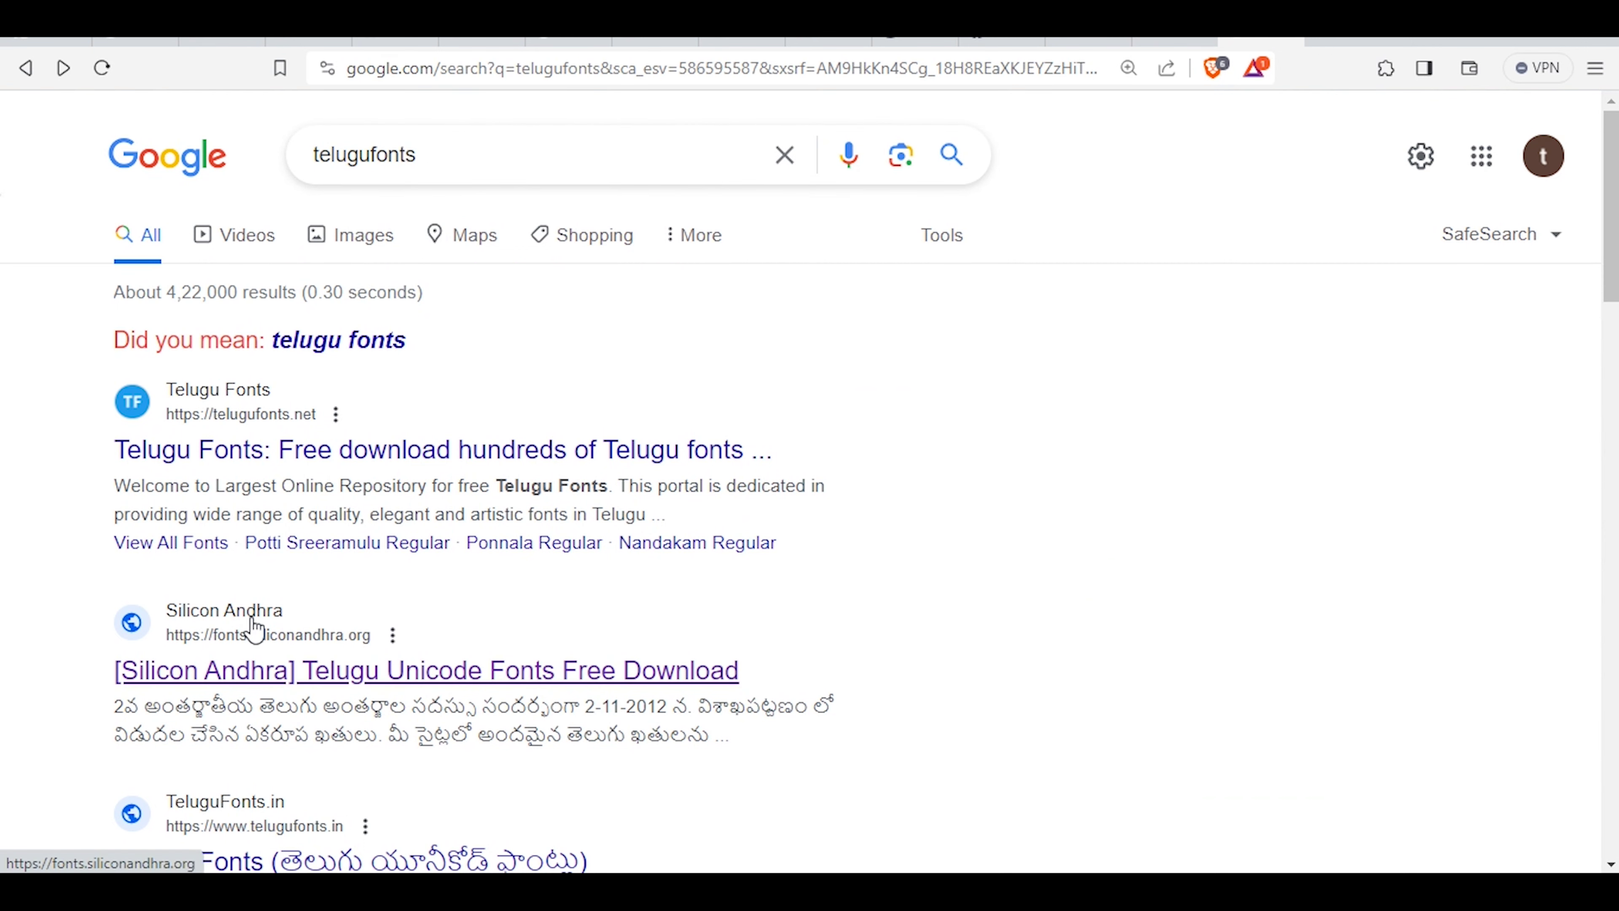
Open the Silicon Andhra Telugu Unicode fonts page from the 'telugufonts' search results
{"action": "left_click", "coordinate": [255, 628]}
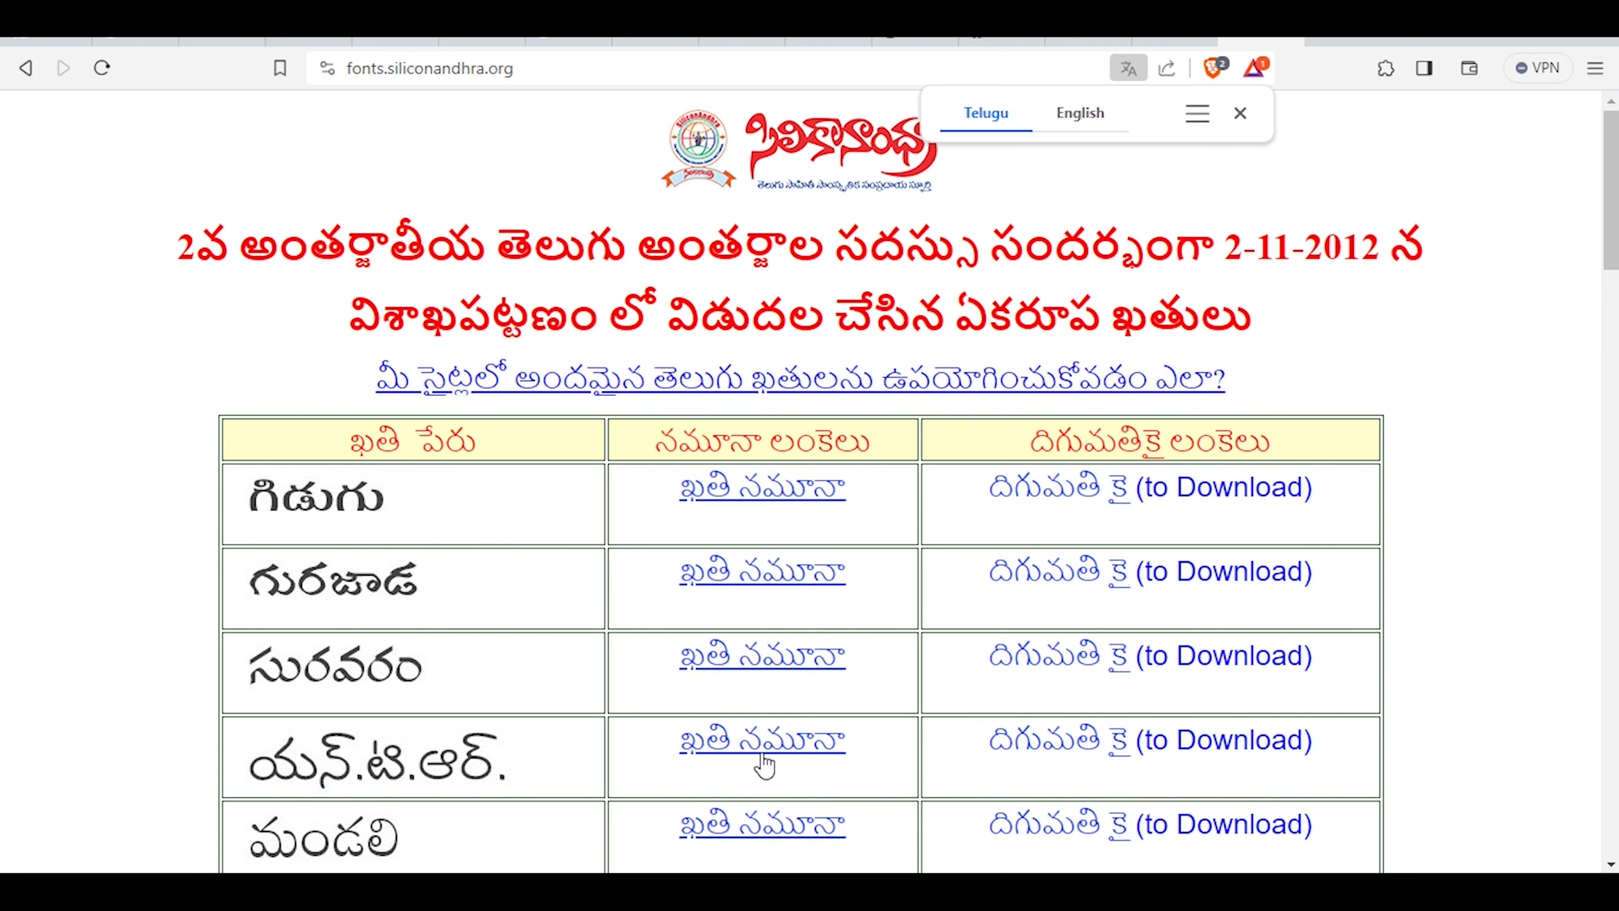
Save Gidugu.ttf to Downloads and show the finished download in its folder
{"action": "left_click", "coordinate": [1232, 496]}
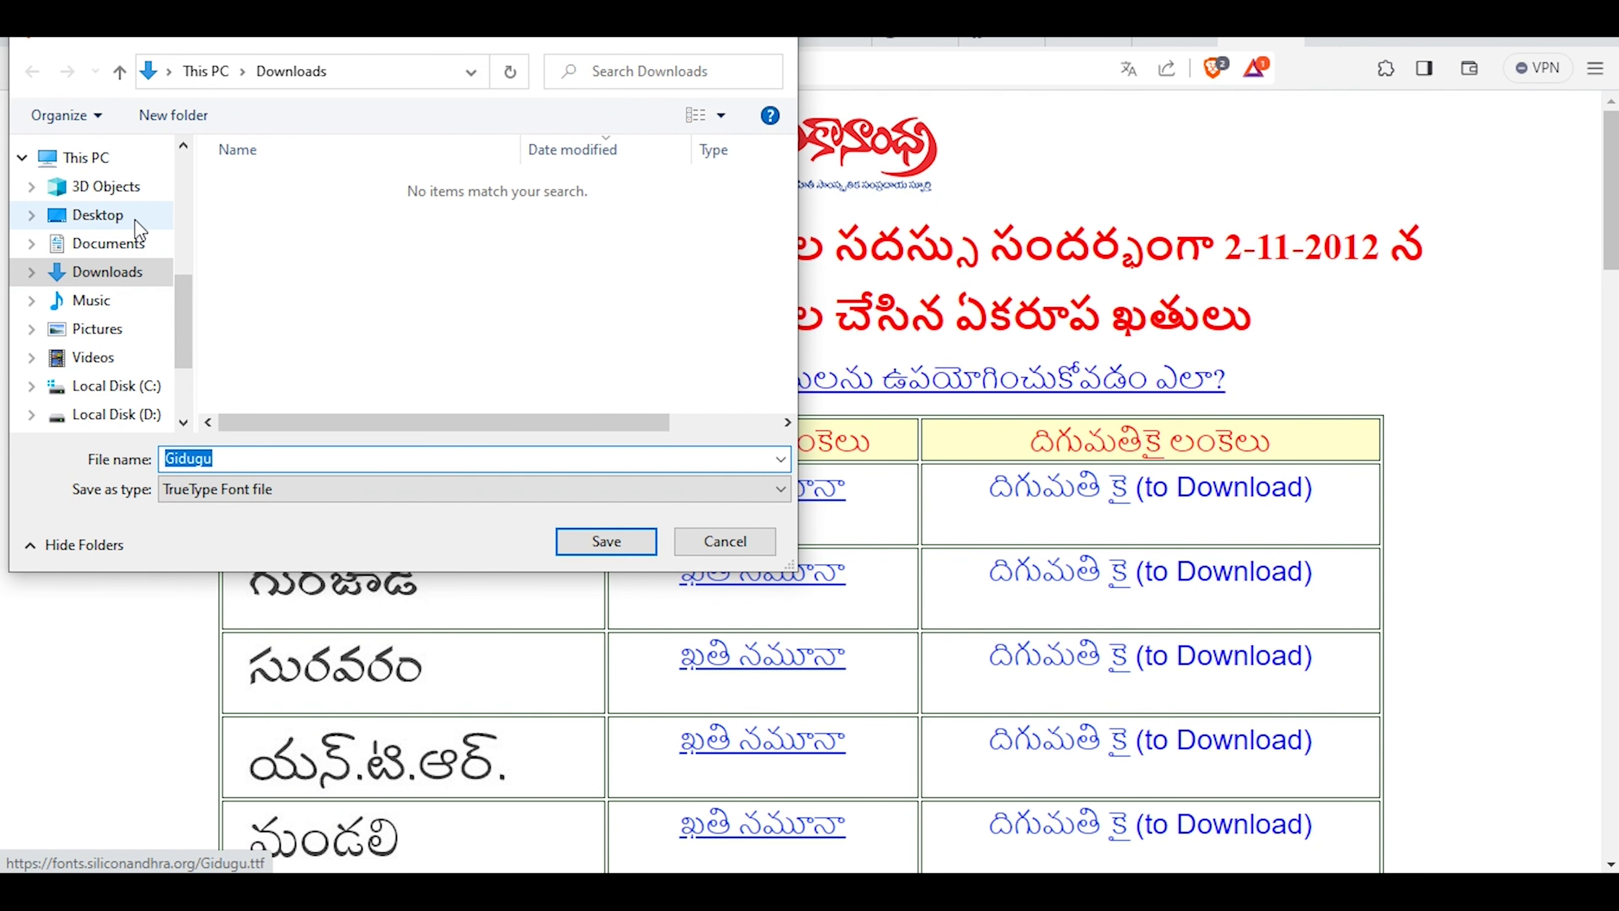
{"action": "left_click", "coordinate": [634, 543]}
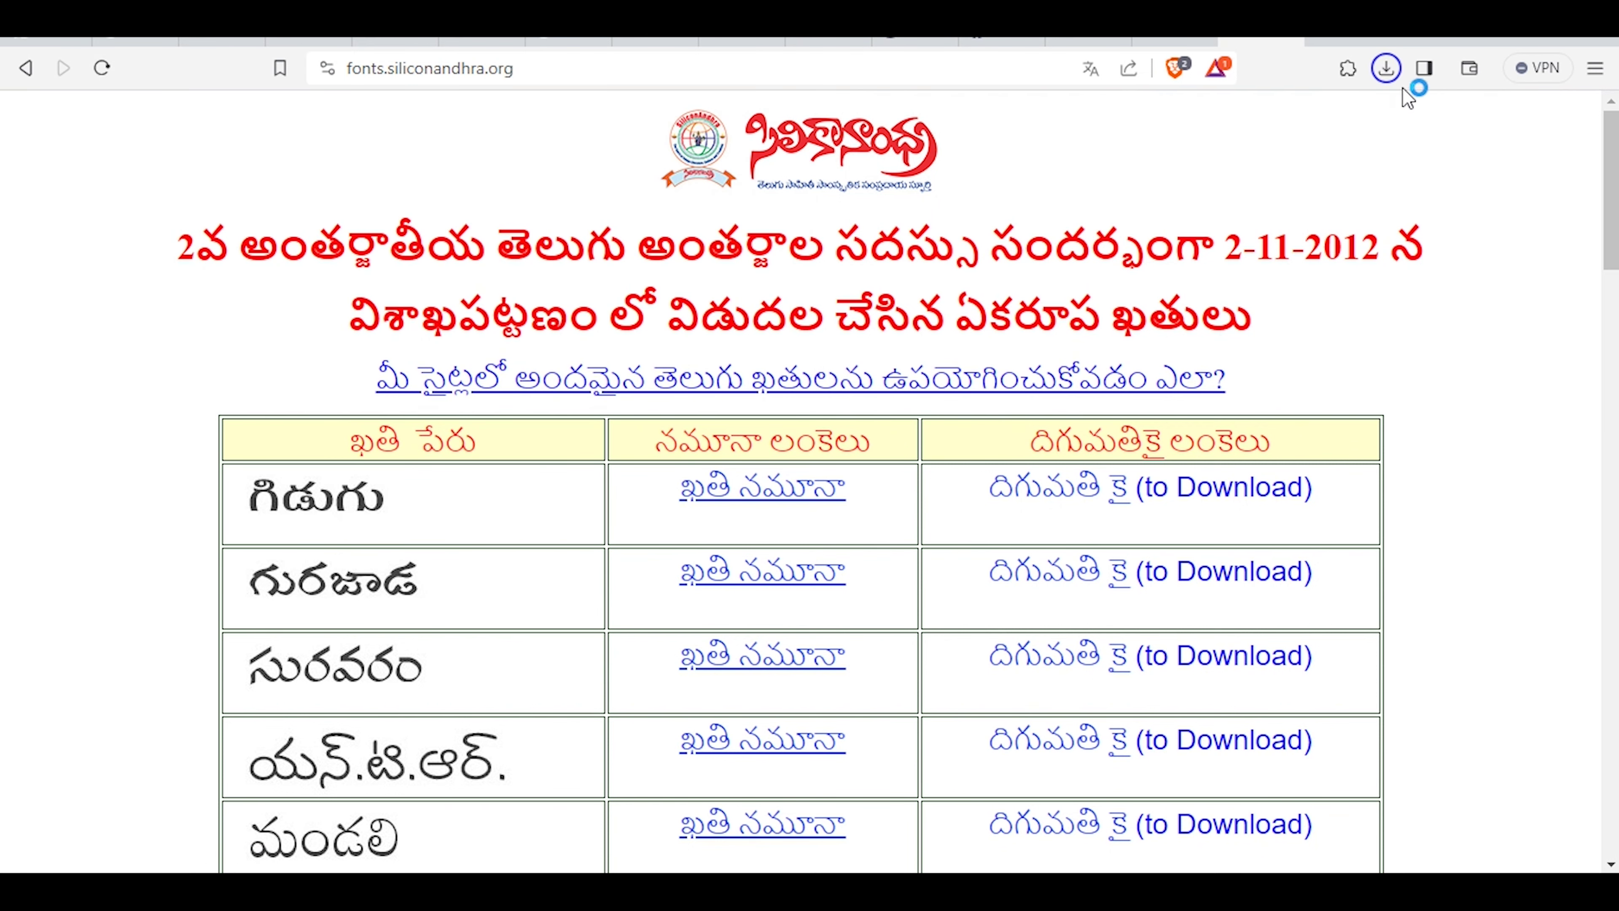
{"action": "left_click", "coordinate": [1388, 70]}
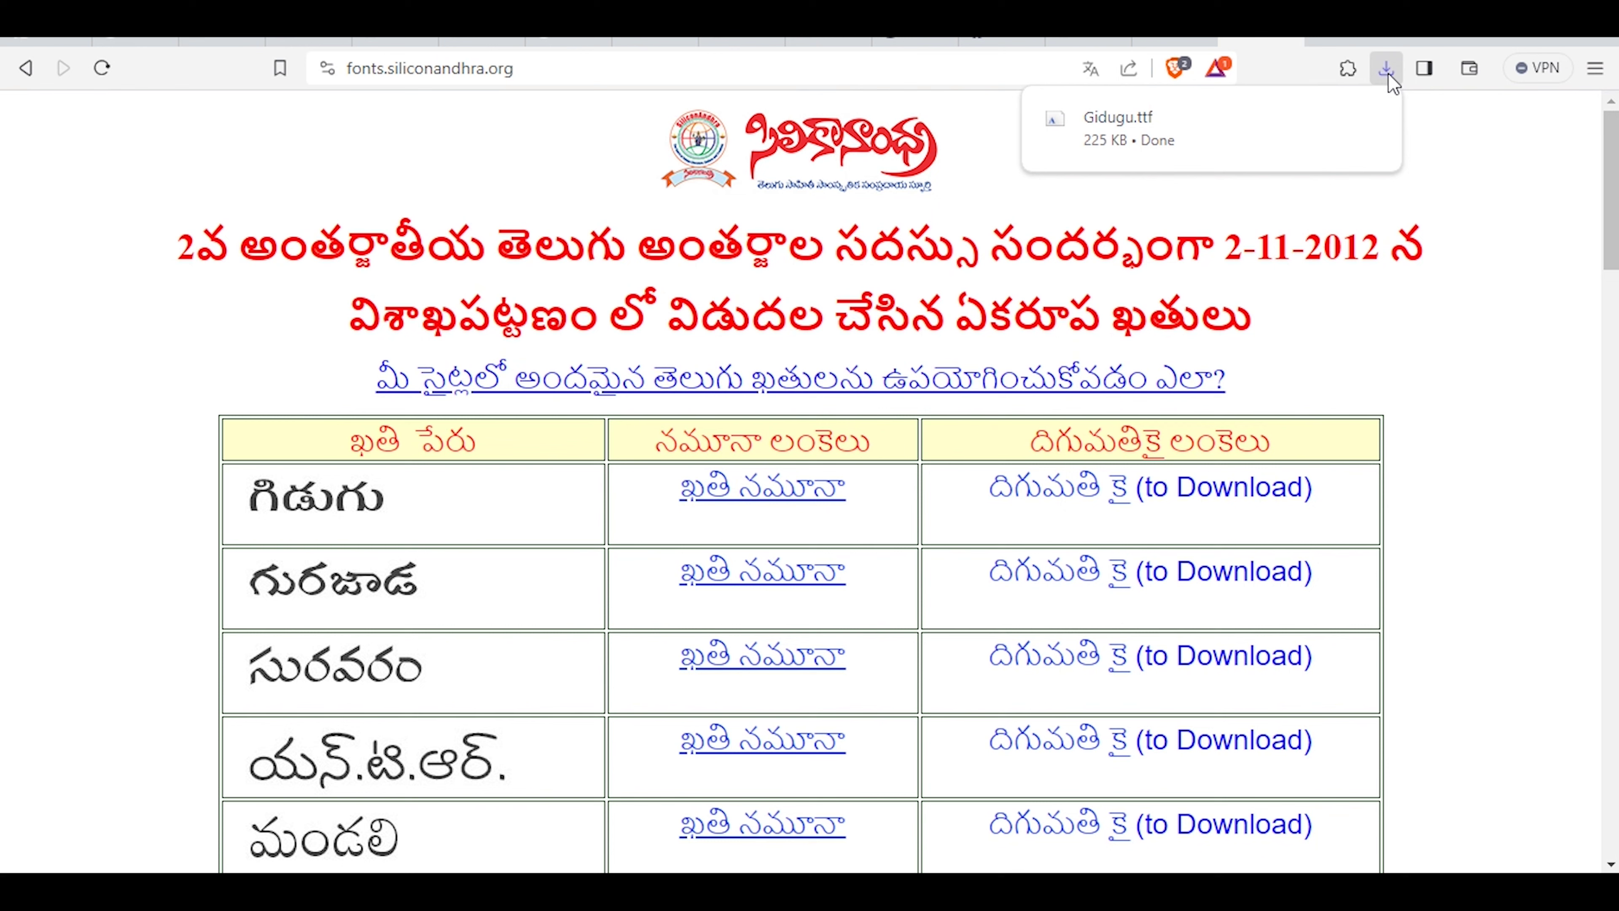
{"action": "left_click", "coordinate": [1388, 72]}
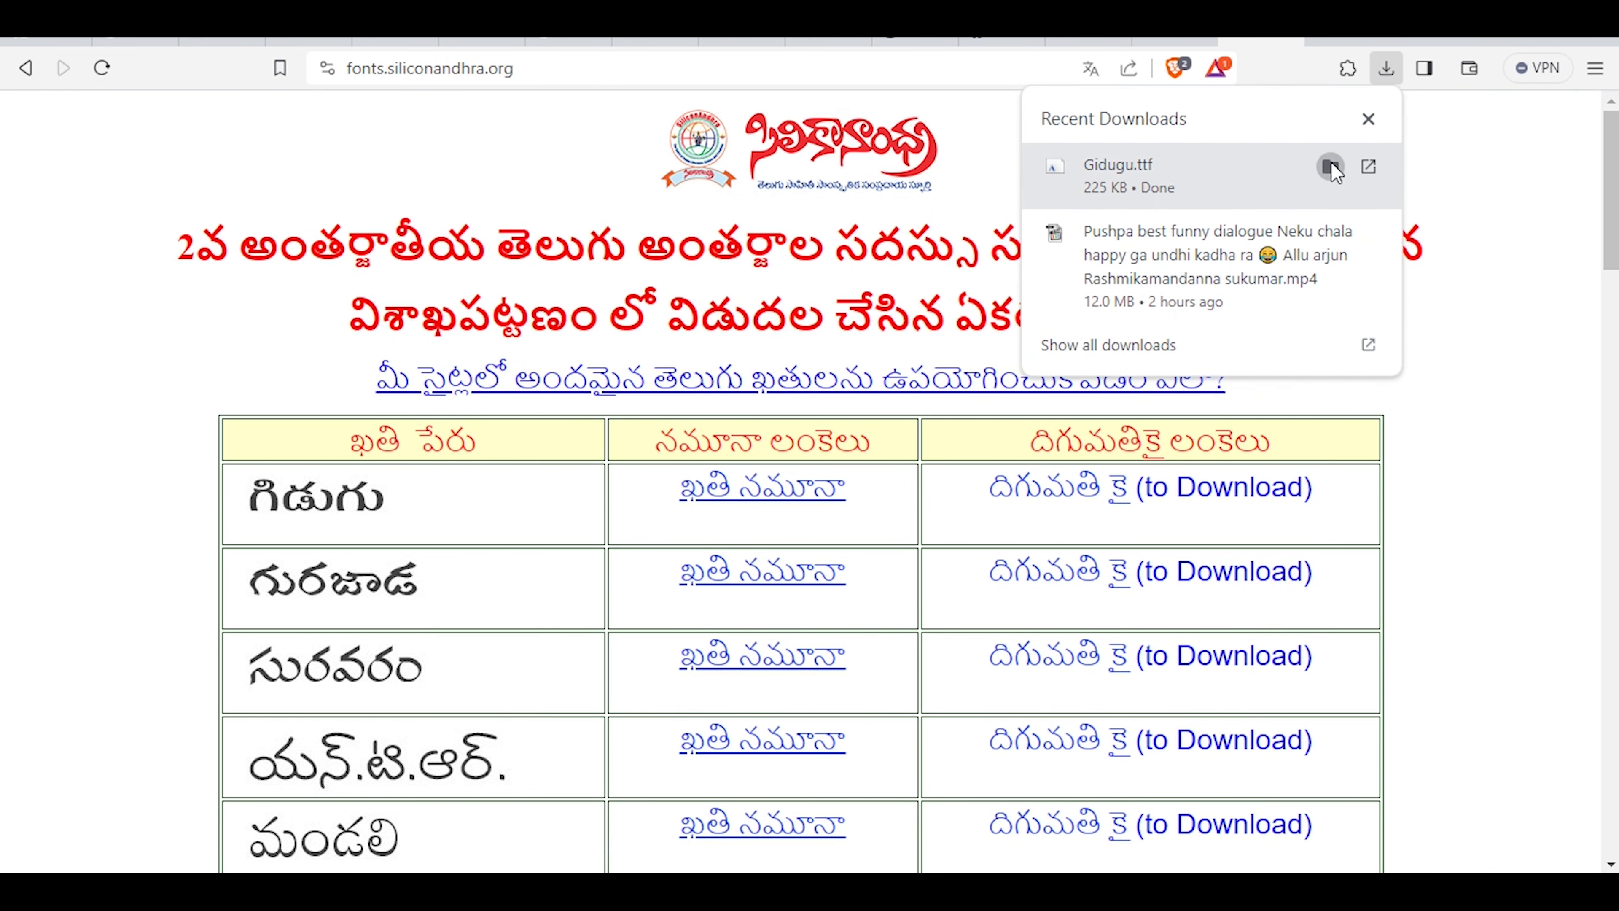
{"action": "left_click", "coordinate": [1330, 167]}
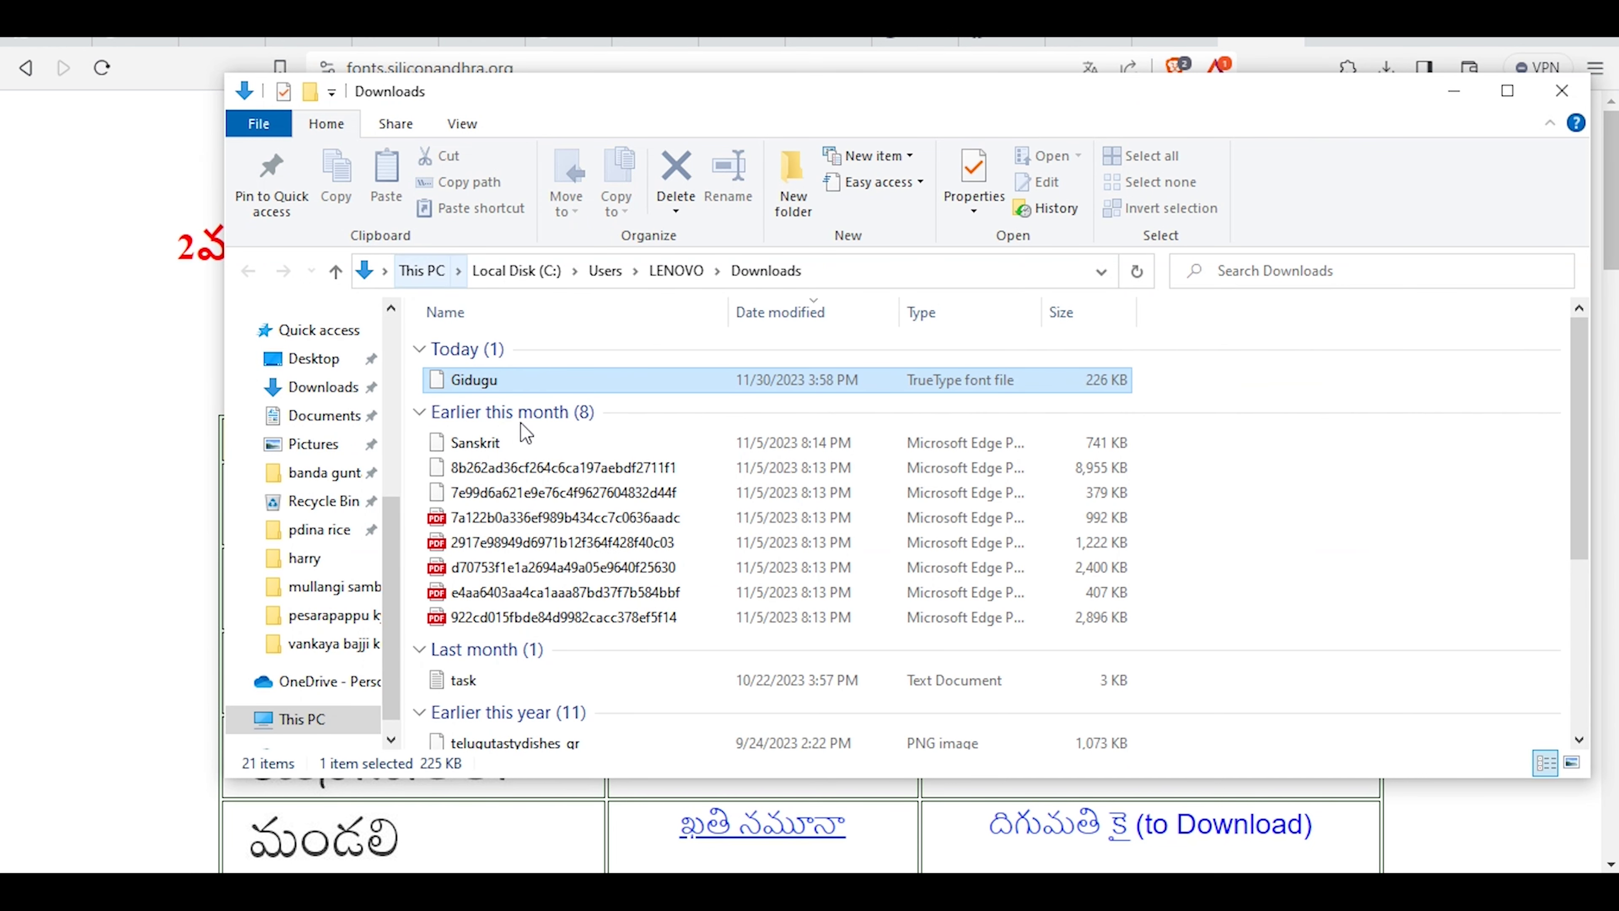
Copy the Gidugu font file and open C:\Windows\Fonts with the Run command 'fonts'
{"action": "right_click", "coordinate": [474, 382]}
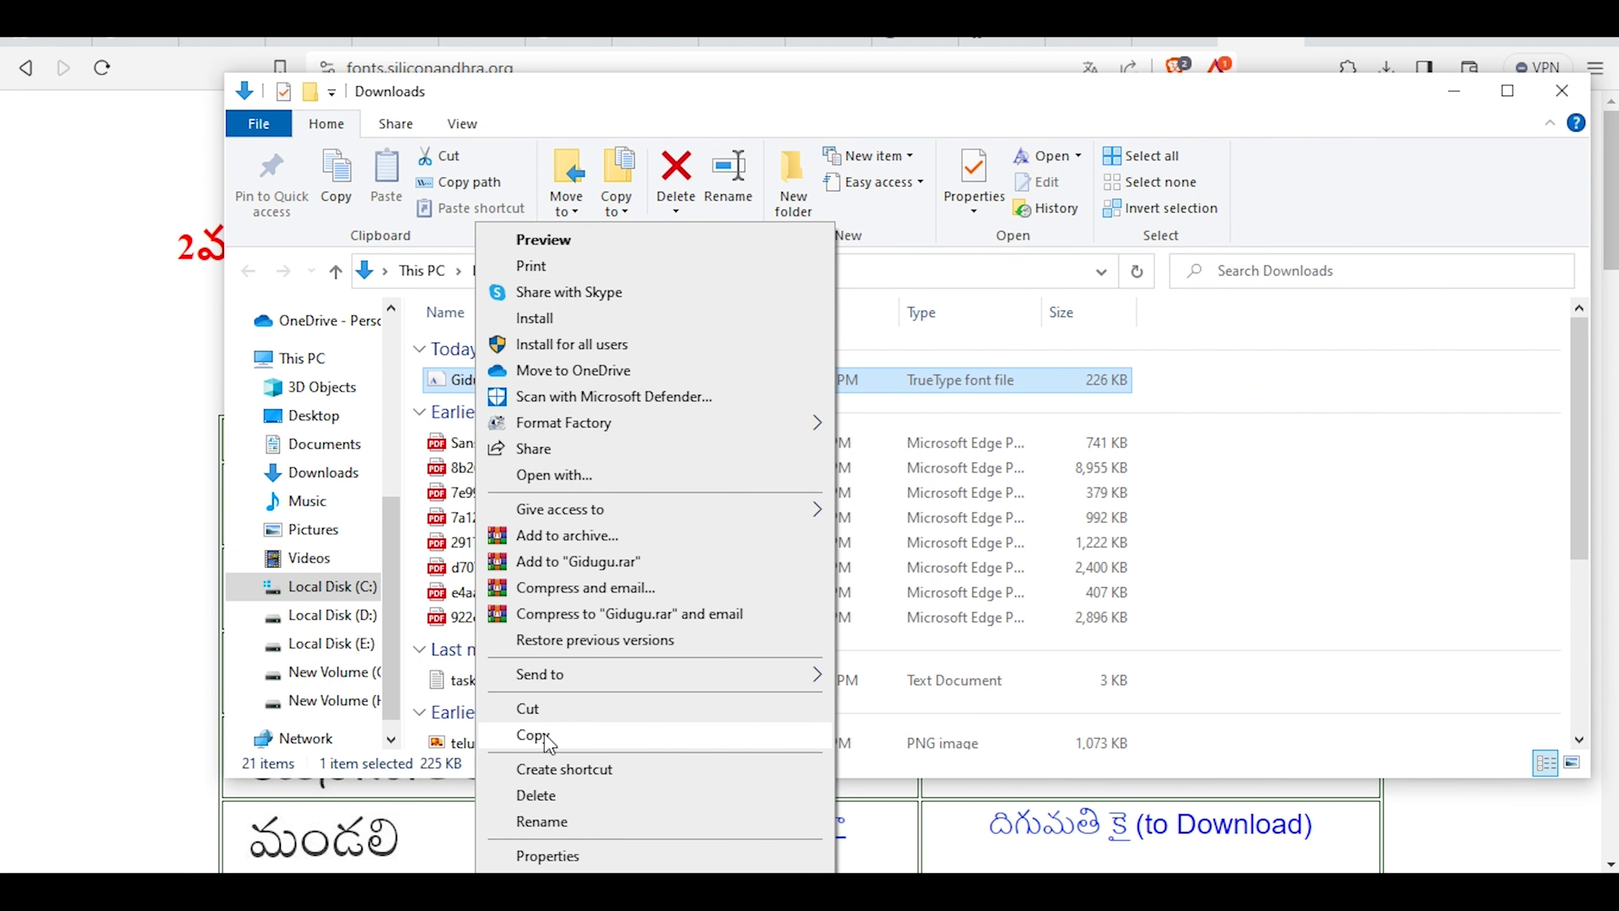
{"action": "left_click", "coordinate": [547, 735]}
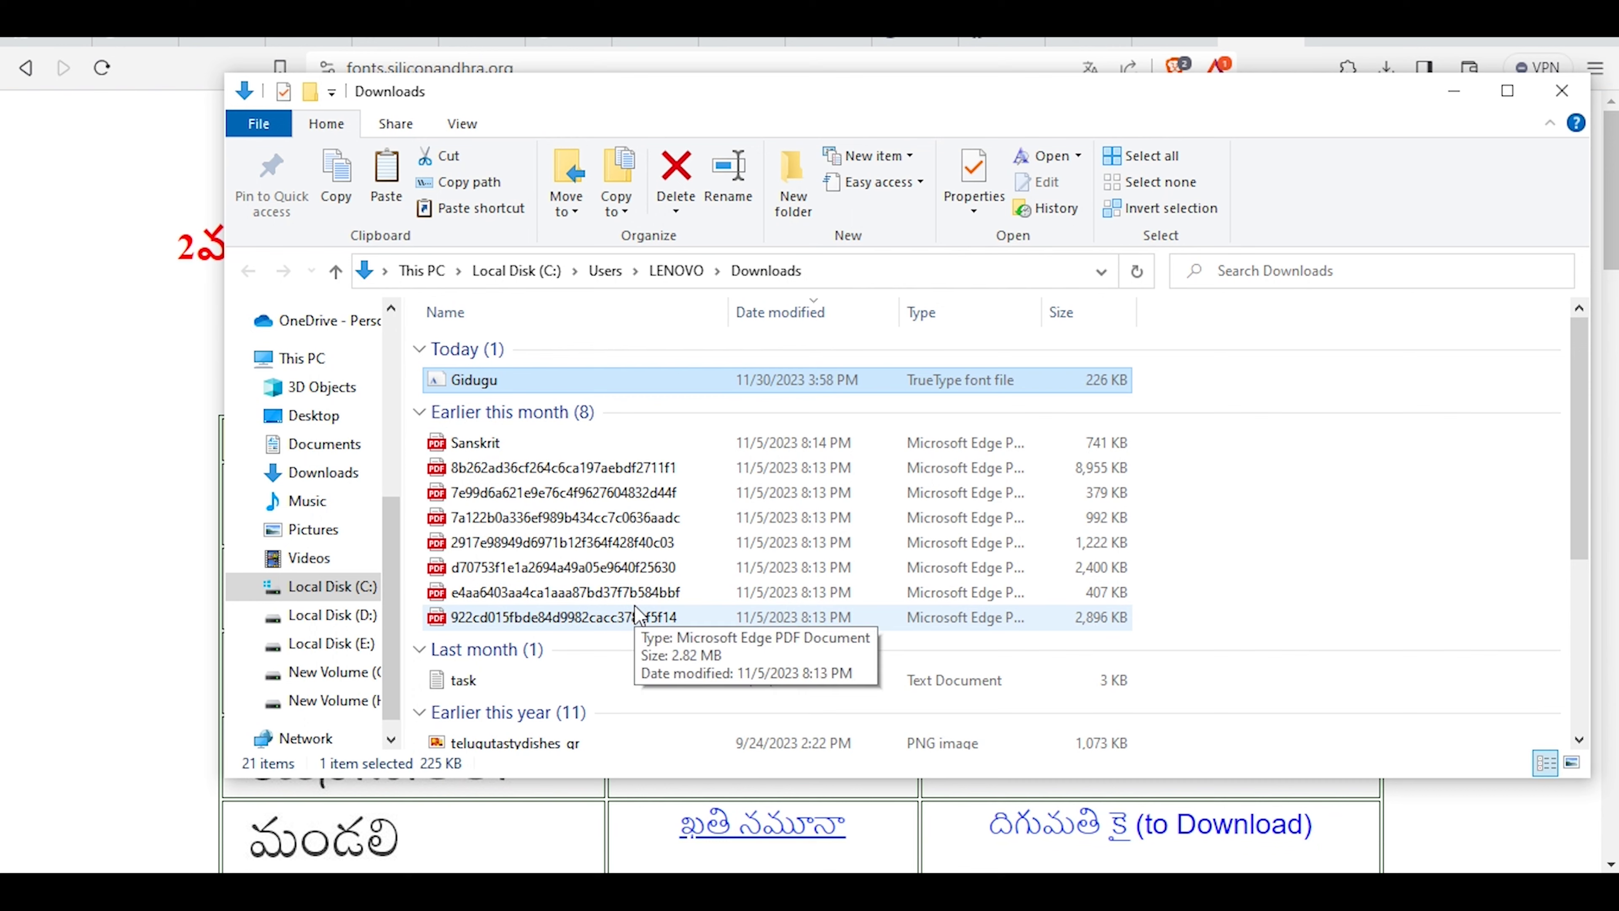
{"action": "key", "text": "super+r"}
{"action": "type", "text": "fonts"}
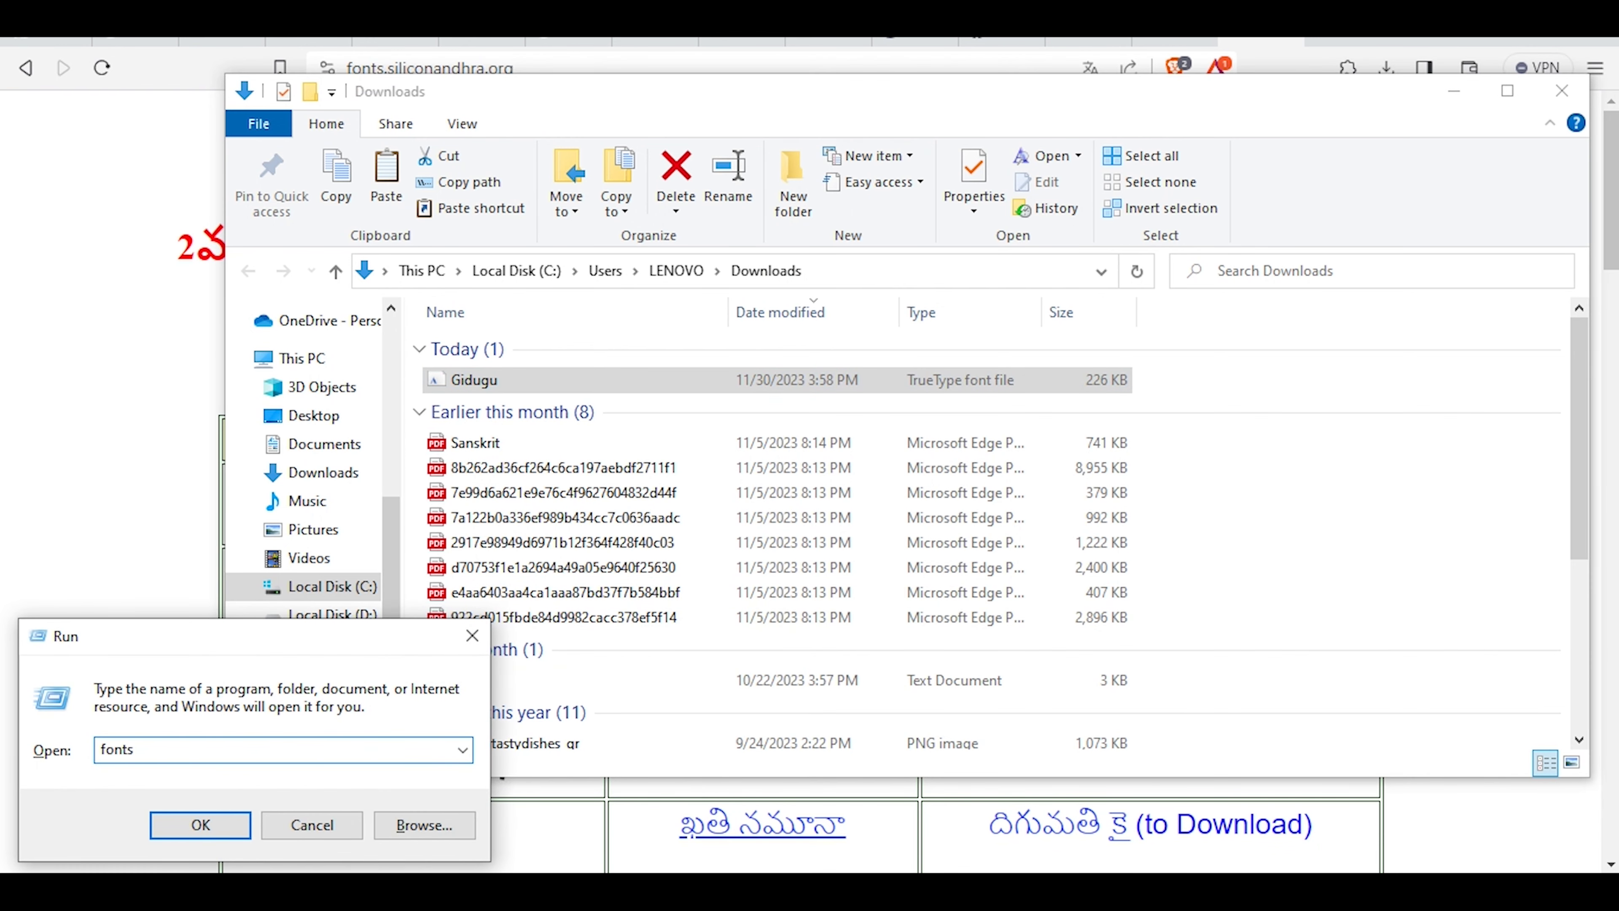
{"action": "key", "text": "Return"}
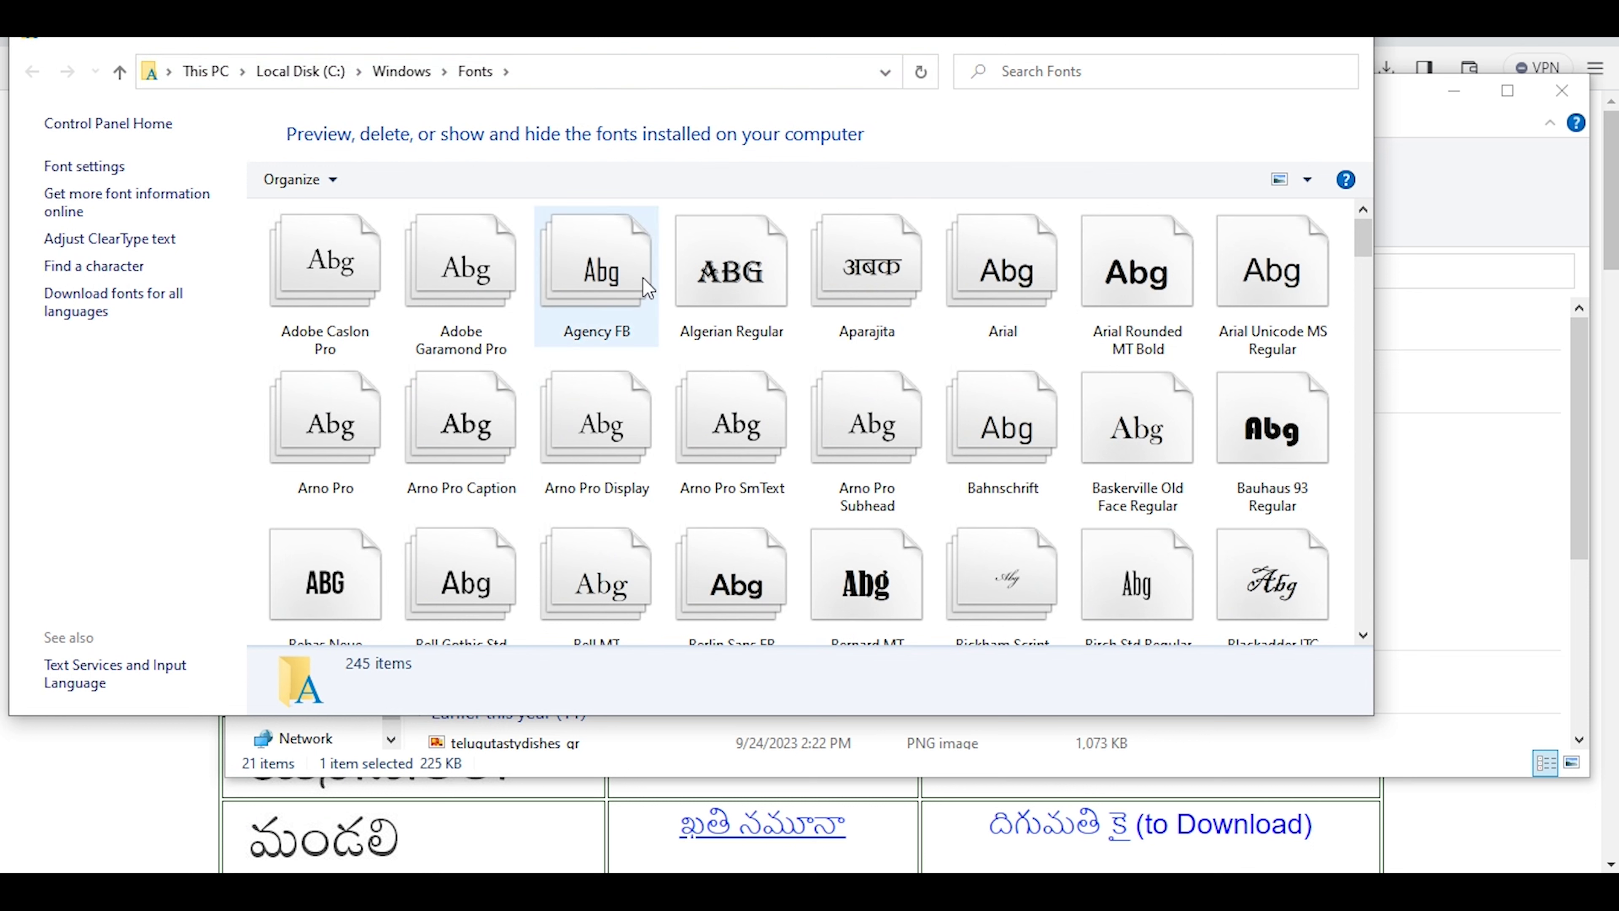
Paste Gidugu into the Fonts folder, confirm Gidugu Regular is listed under G, and close the folder
{"action": "right_click", "coordinate": [657, 343]}
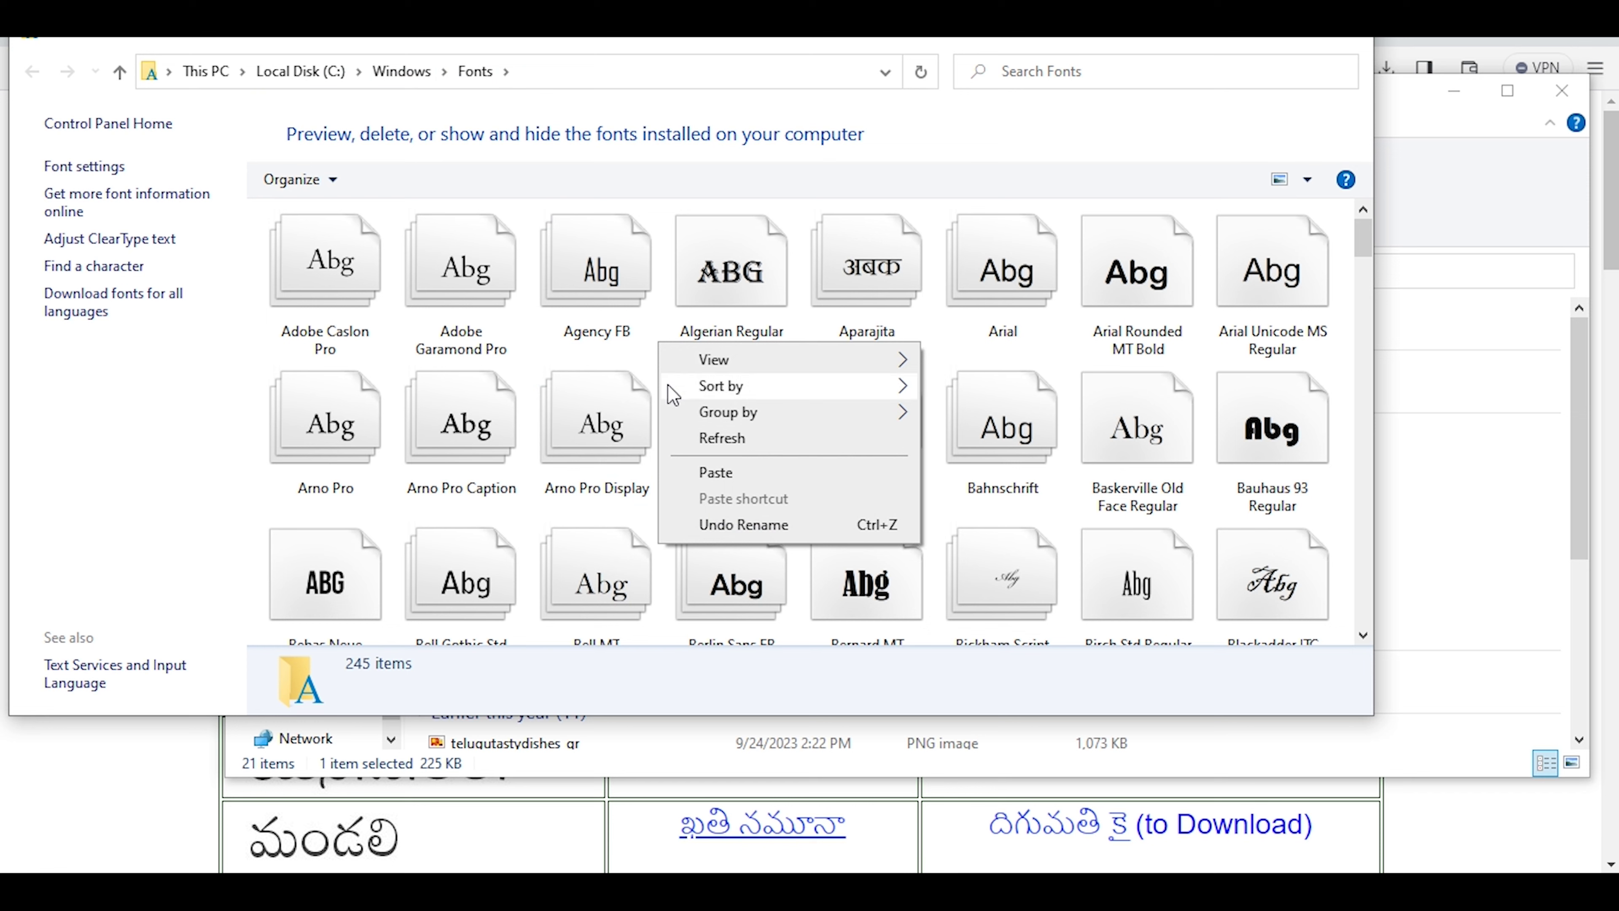
{"action": "left_click", "coordinate": [727, 472]}
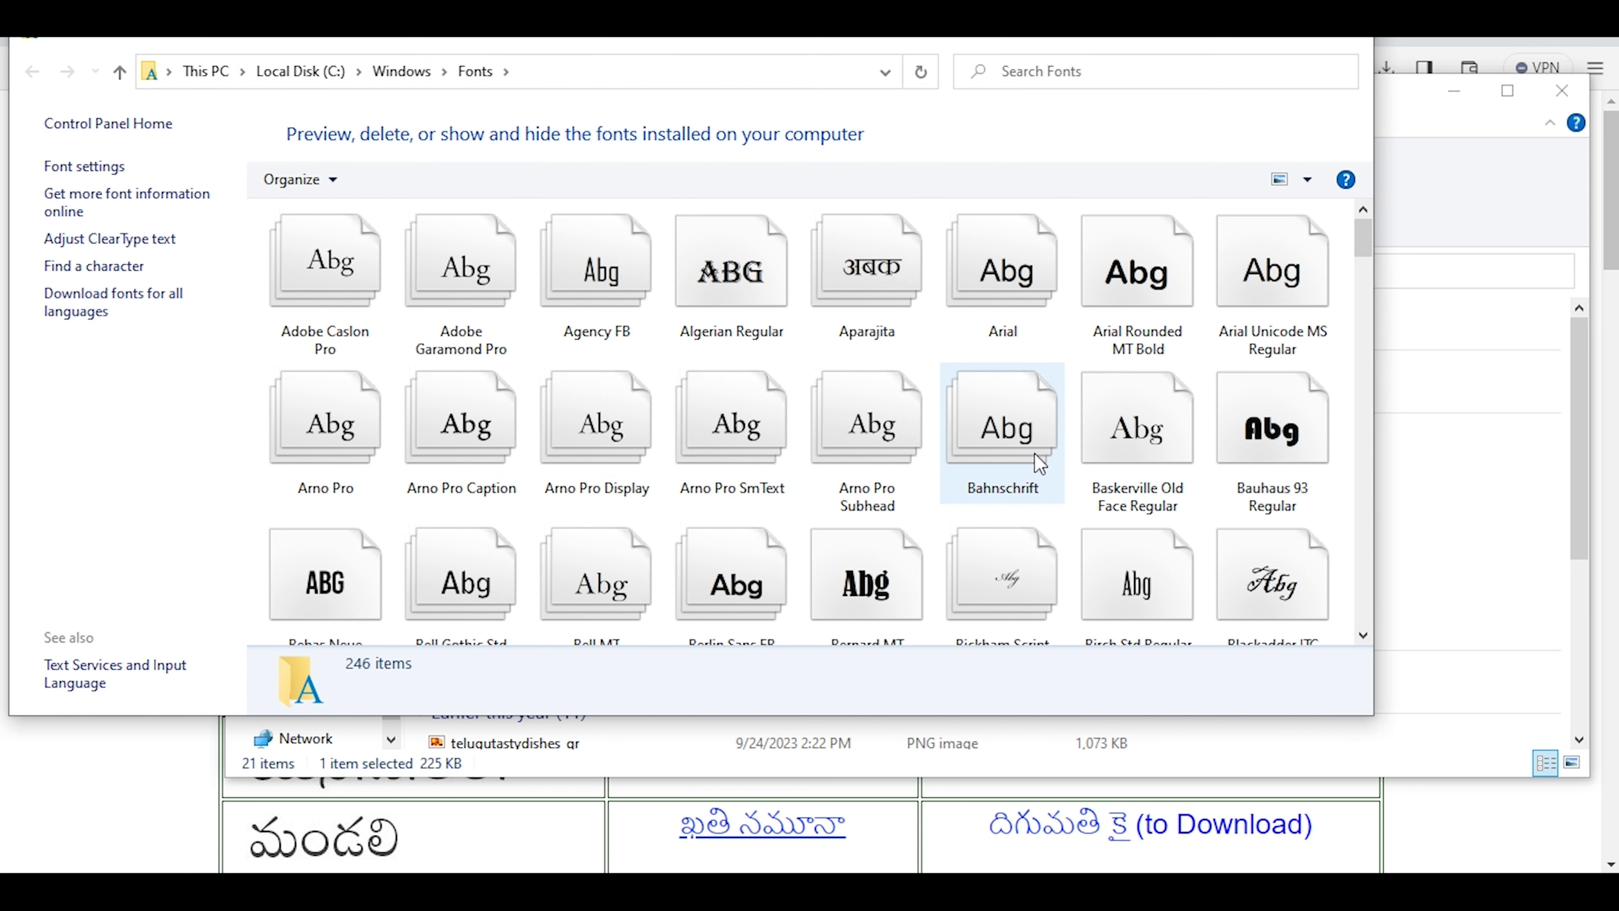
{"action": "left_click", "coordinate": [1267, 287]}
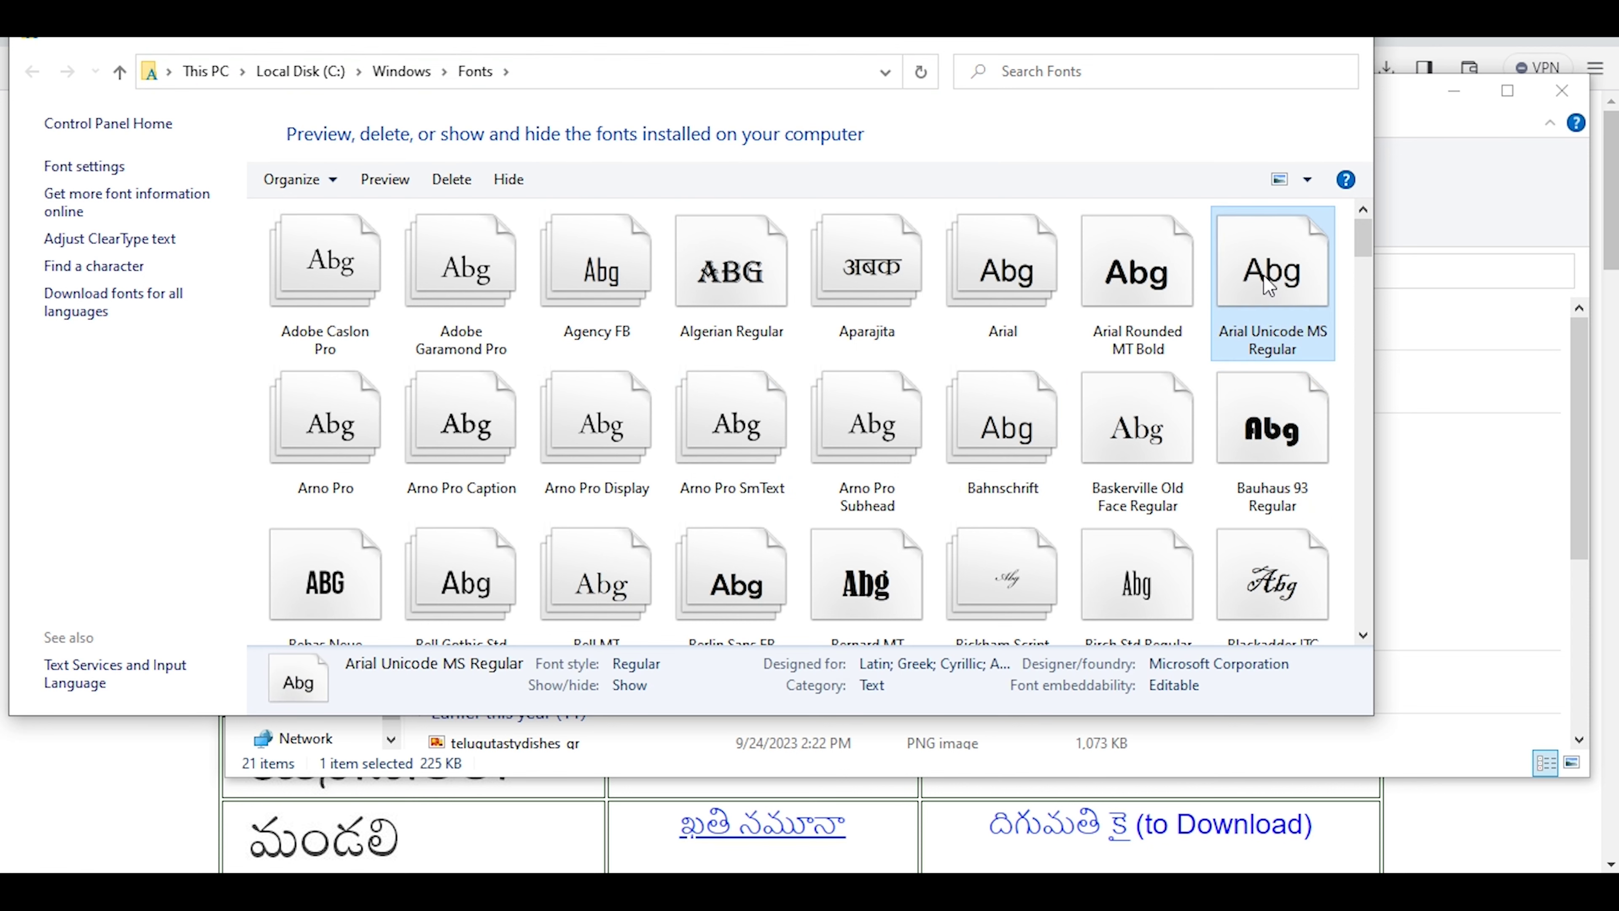
{"action": "key", "text": "g"}
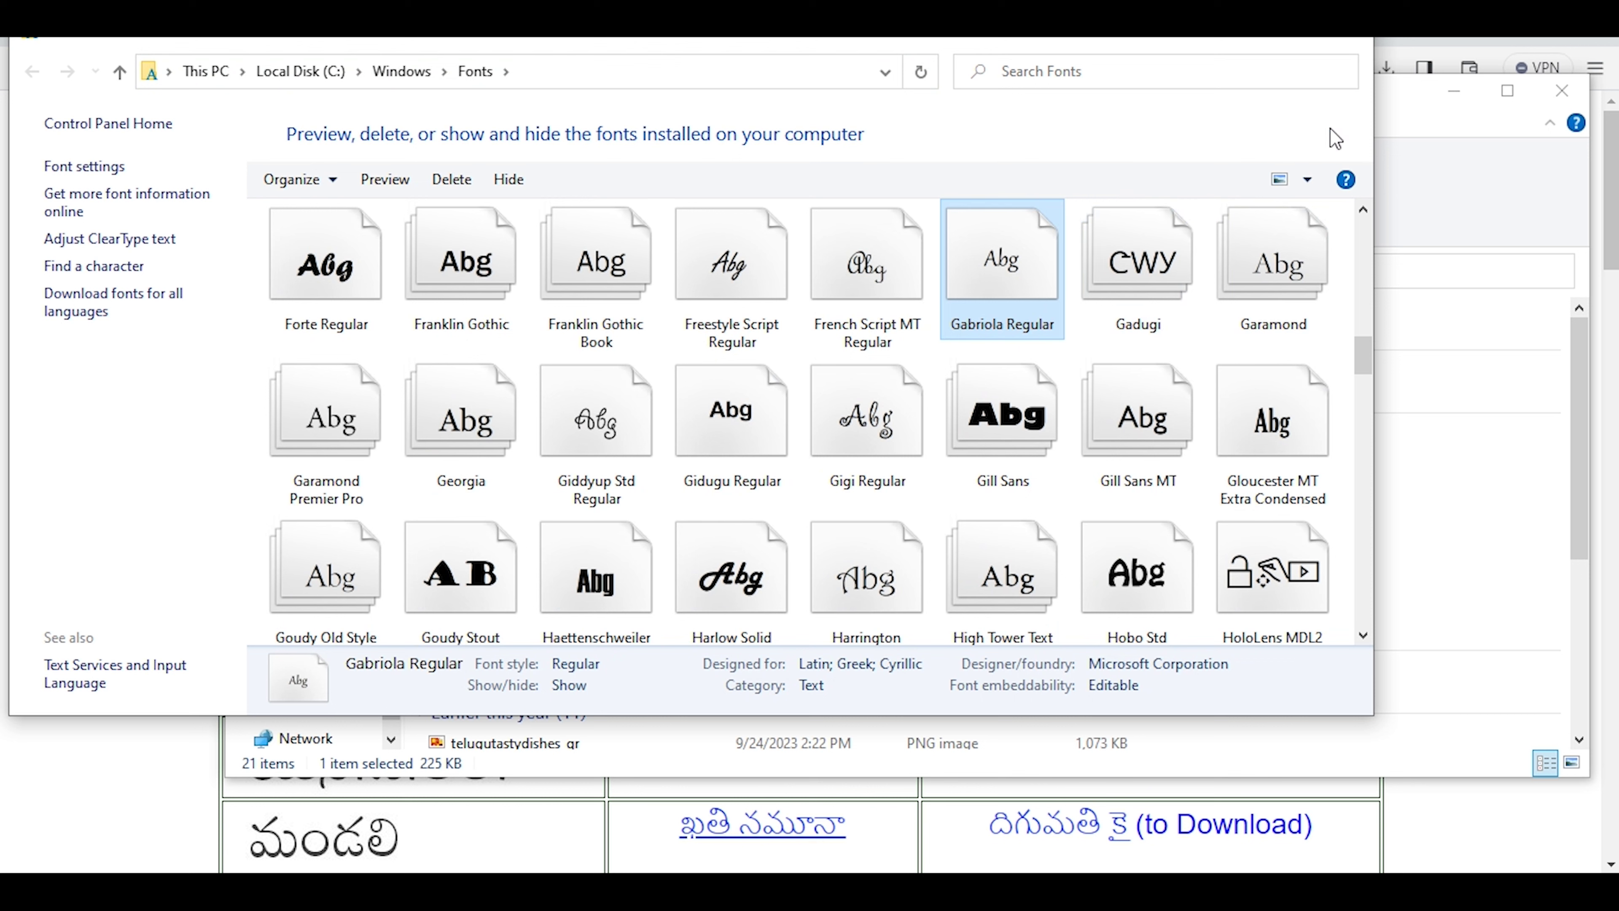
{"action": "left_click", "coordinate": [1345, 41]}
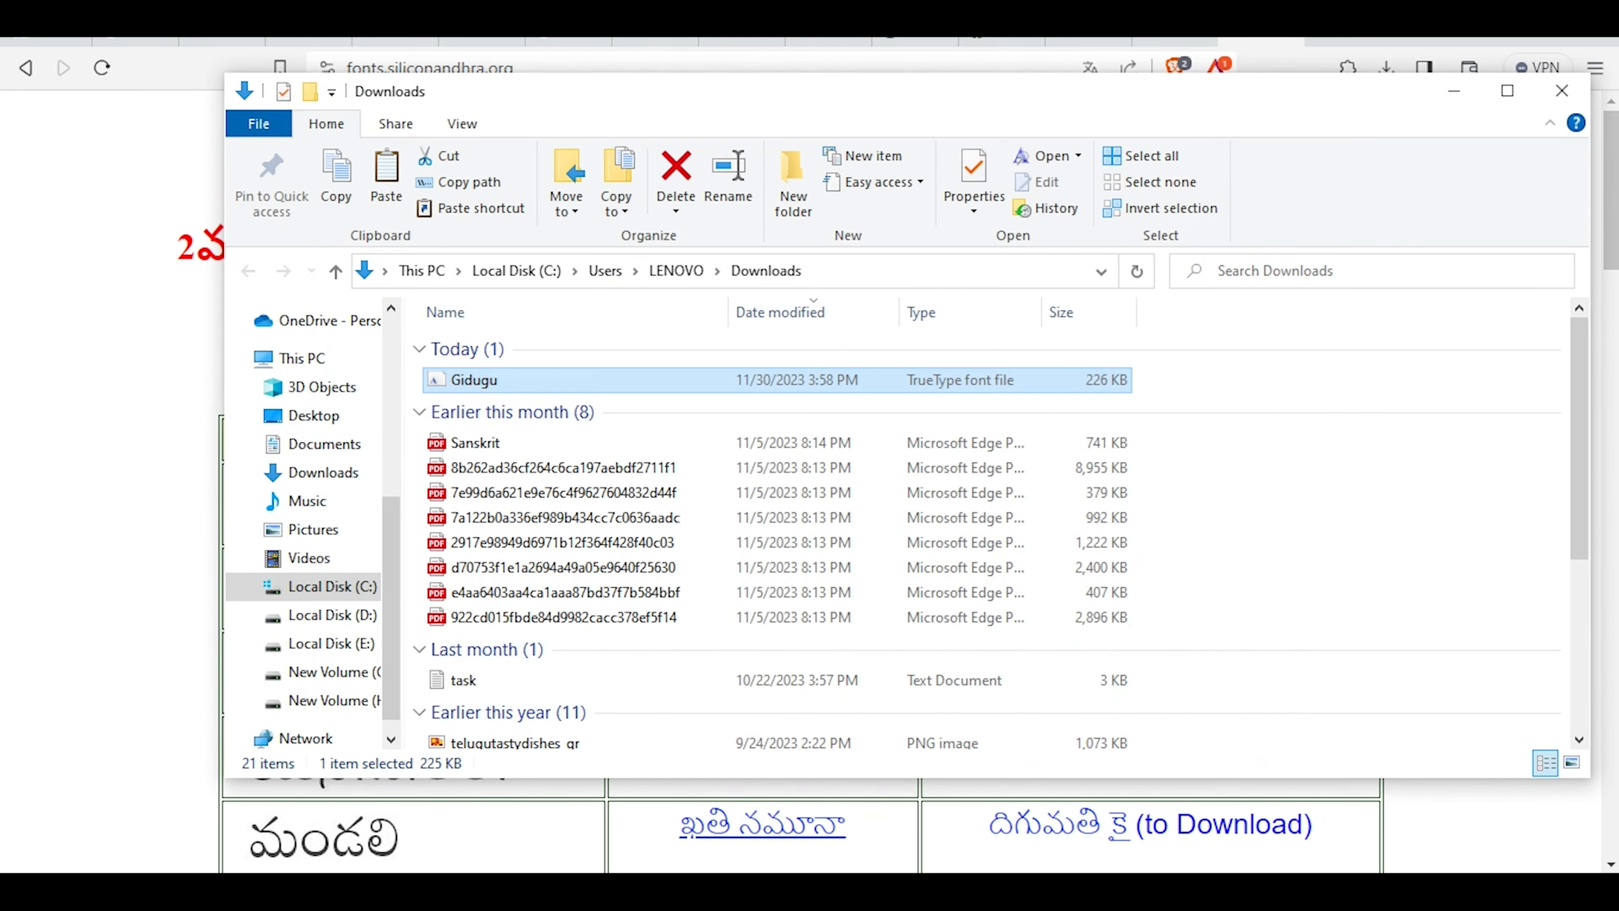
Copy the Telugu phrase for 'Telugu Fonts in Premiere' from Google's translator and return to Premiere Pro
{"action": "left_click", "coordinate": [1452, 99]}
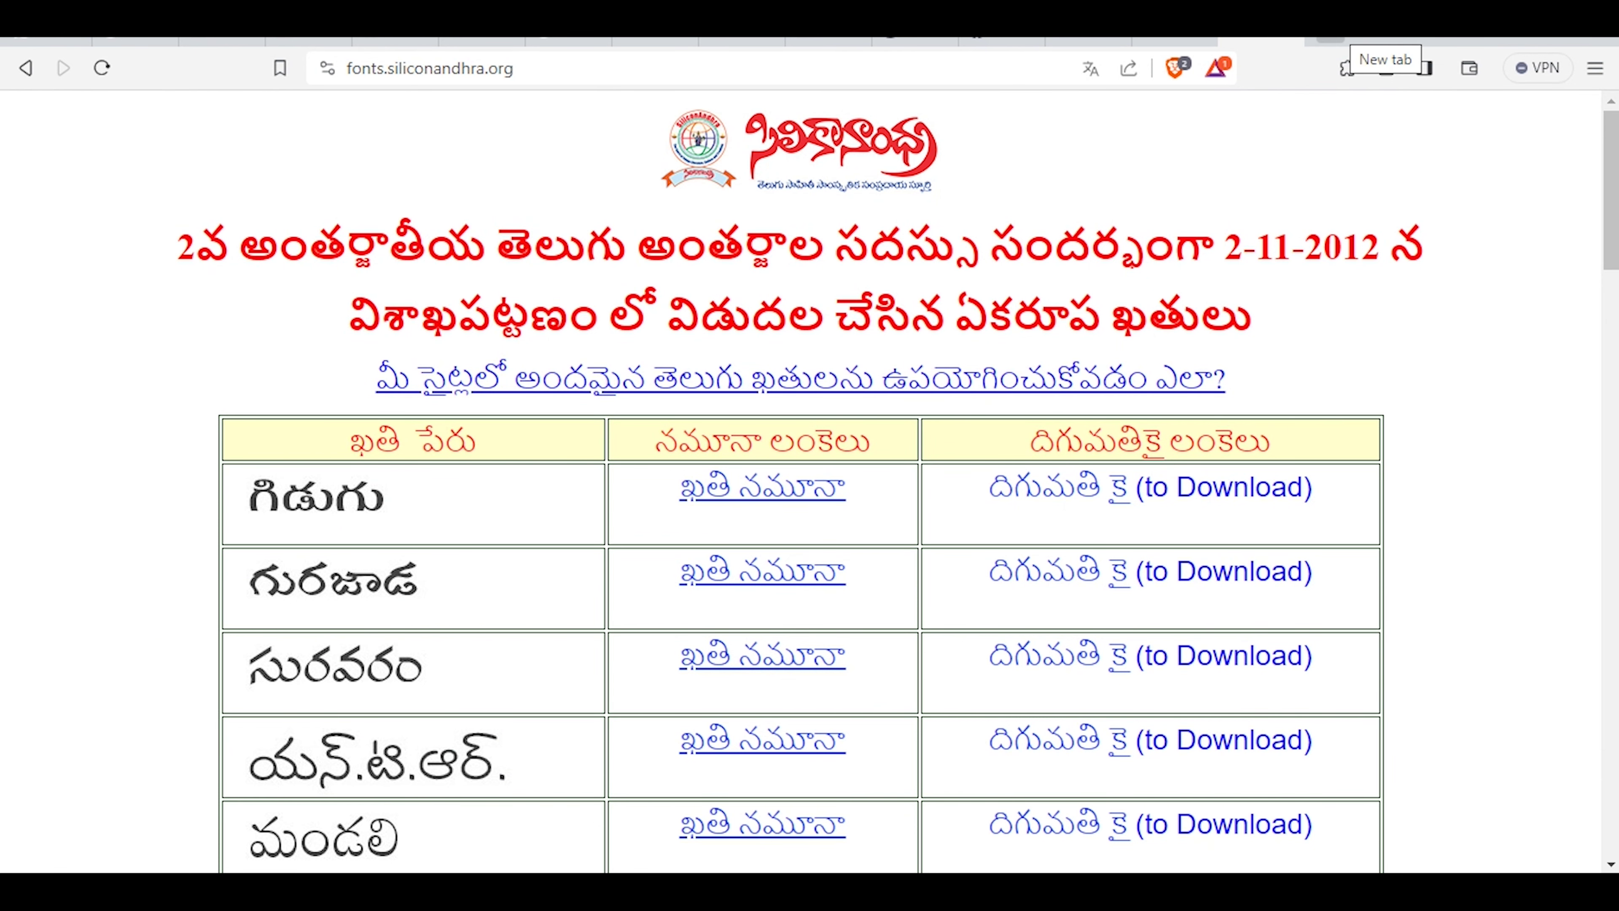
{"action": "left_click", "coordinate": [1330, 40]}
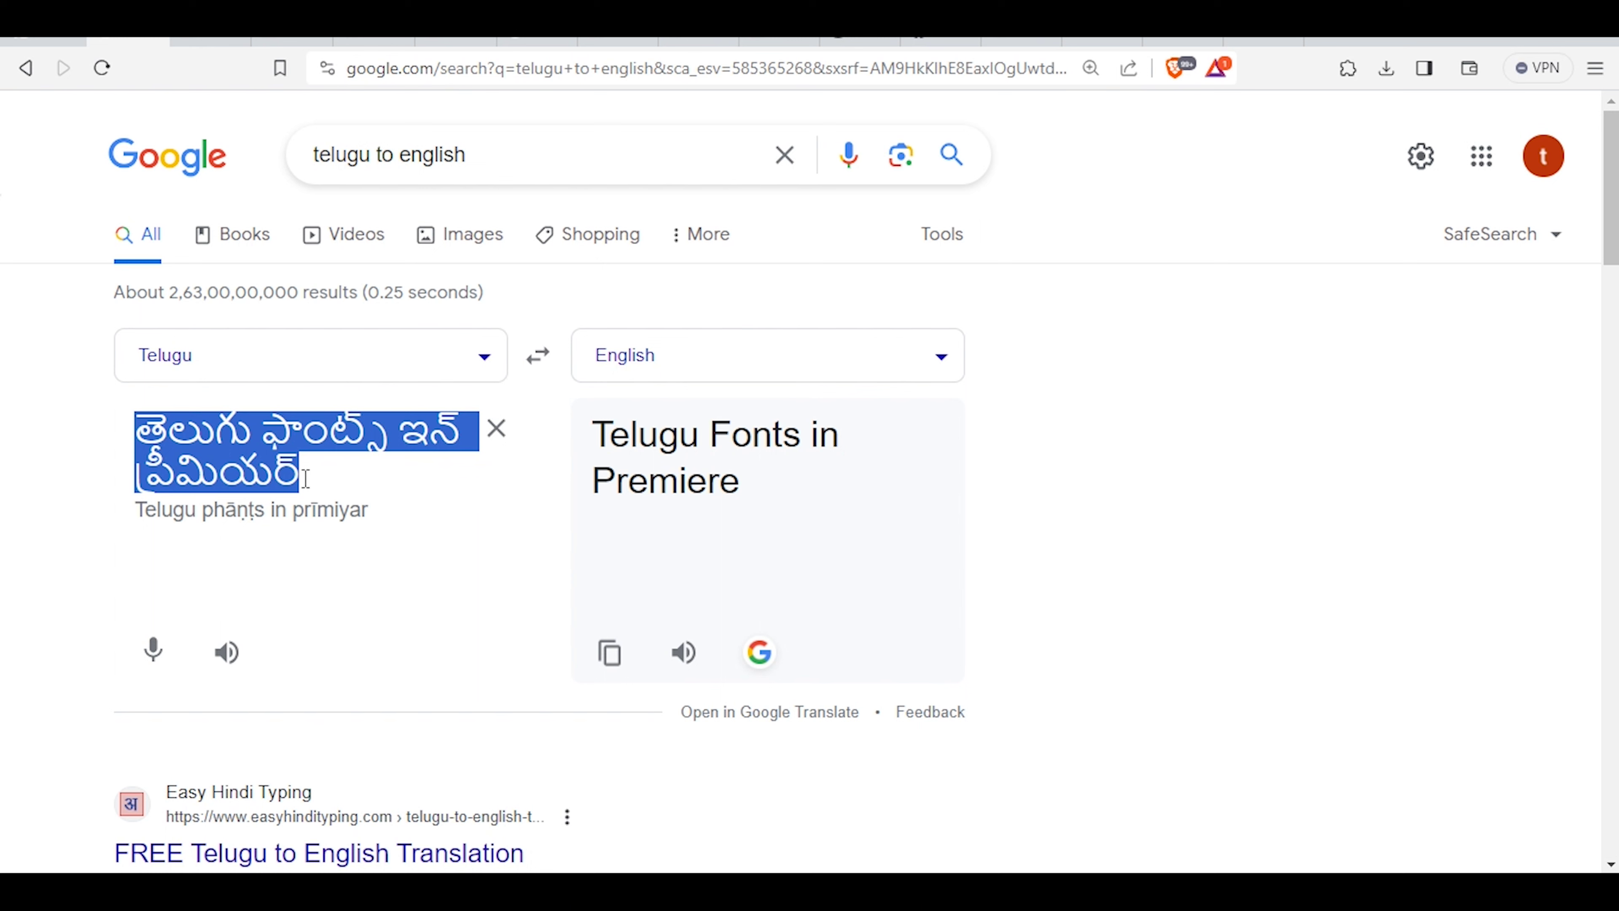
{"action": "left_click_drag", "start_coordinate": [312, 475], "coordinate": [217, 478]}
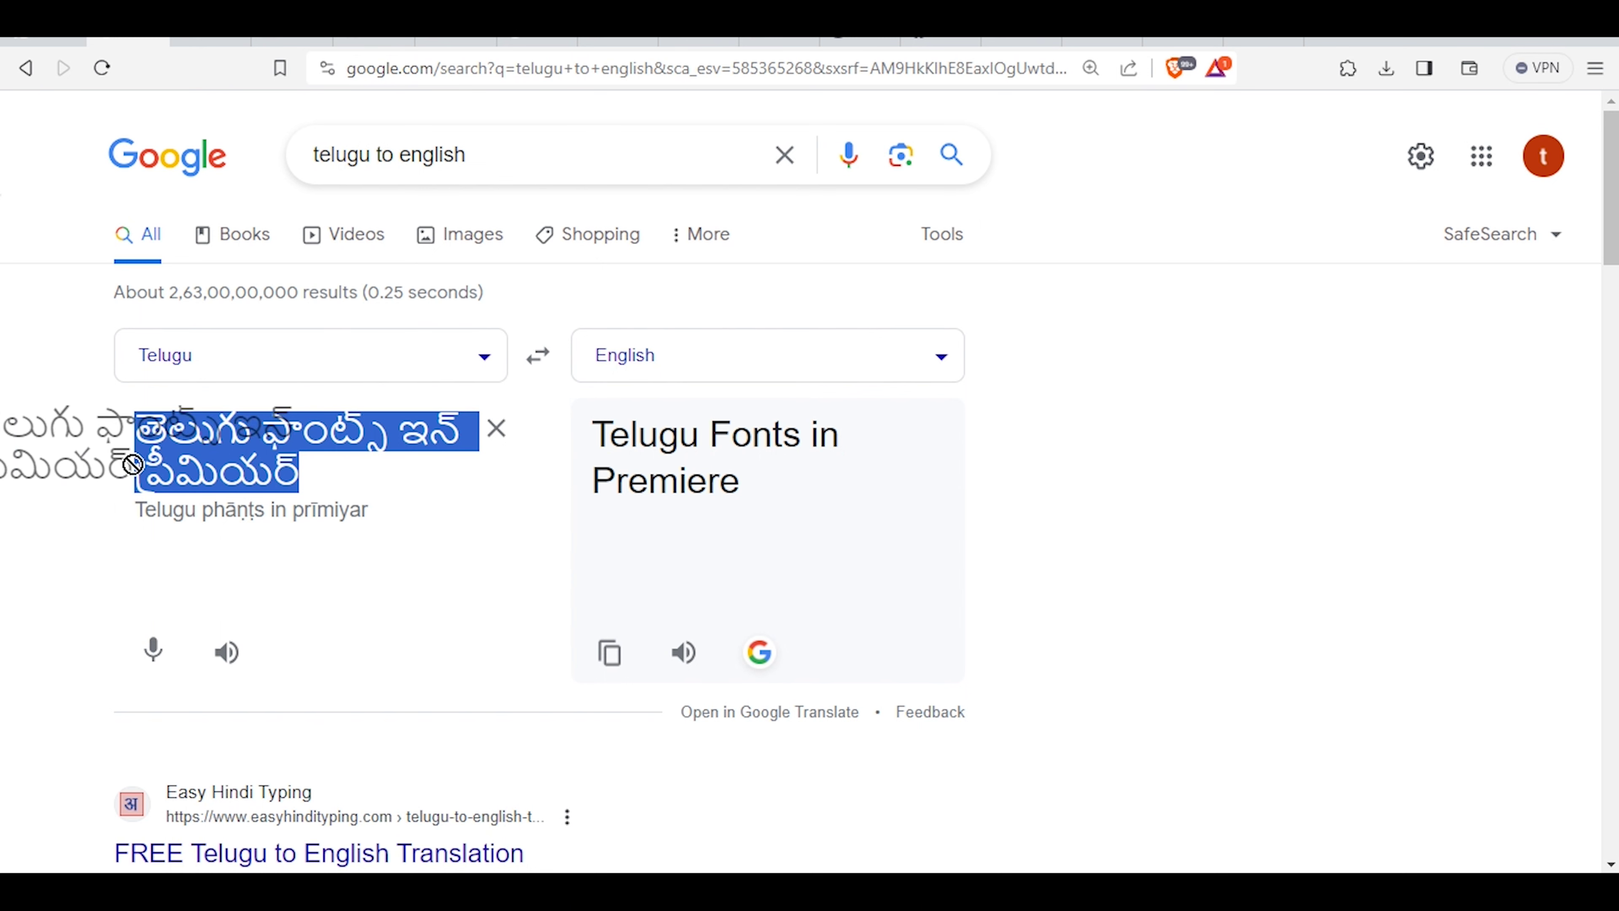
{"action": "right_click", "coordinate": [185, 425]}
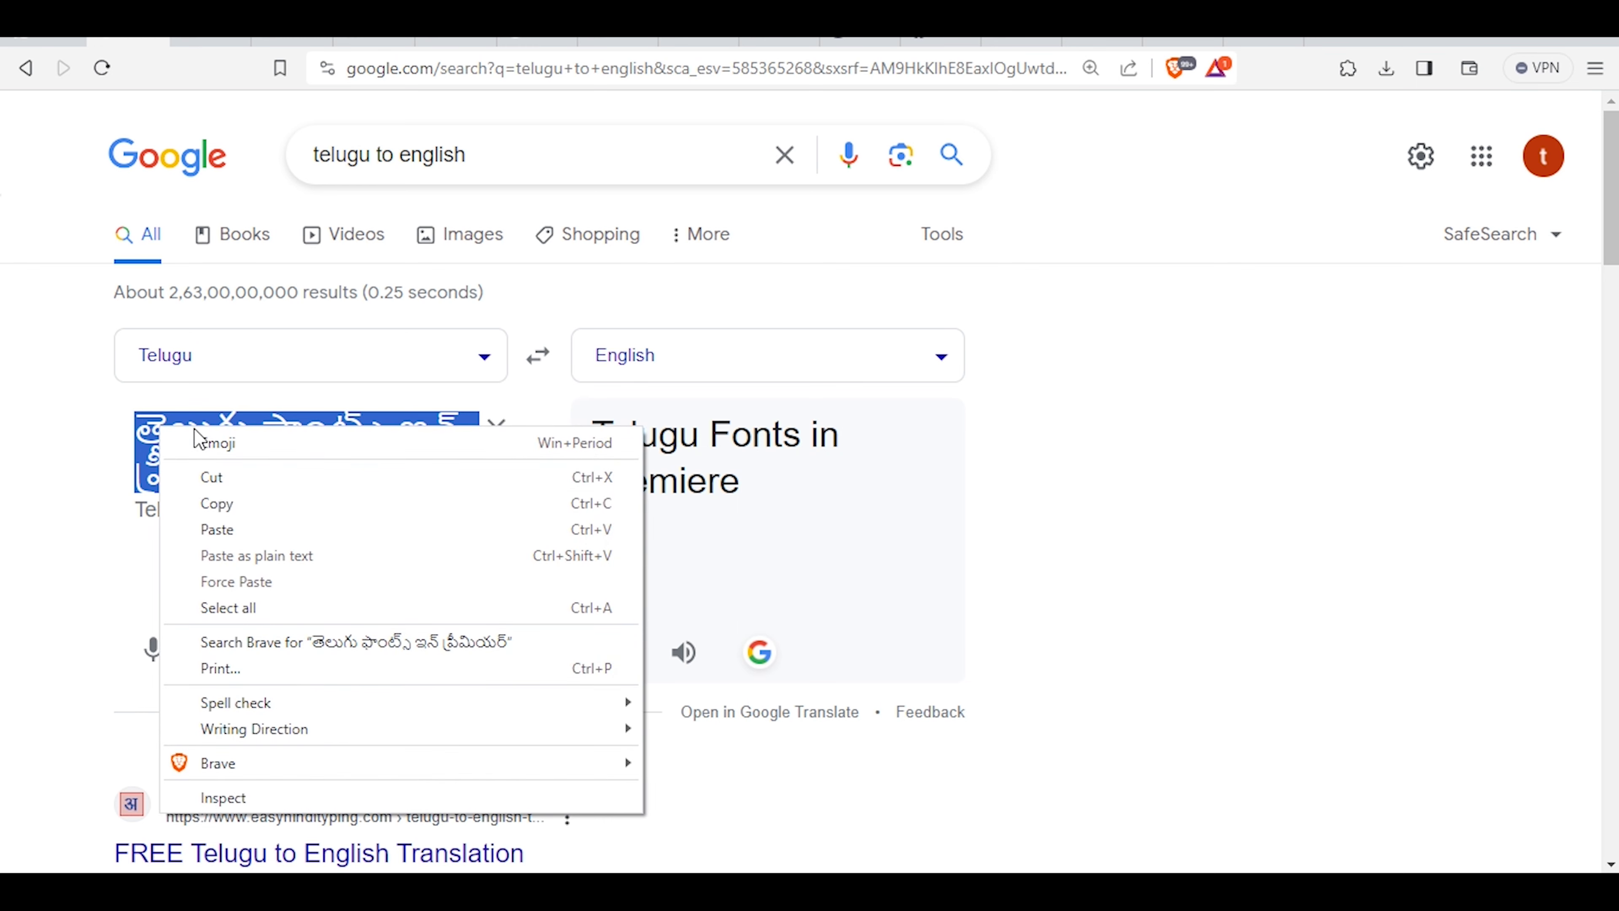
{"action": "left_click", "coordinate": [218, 503]}
{"action": "key", "text": "alt+Tab"}
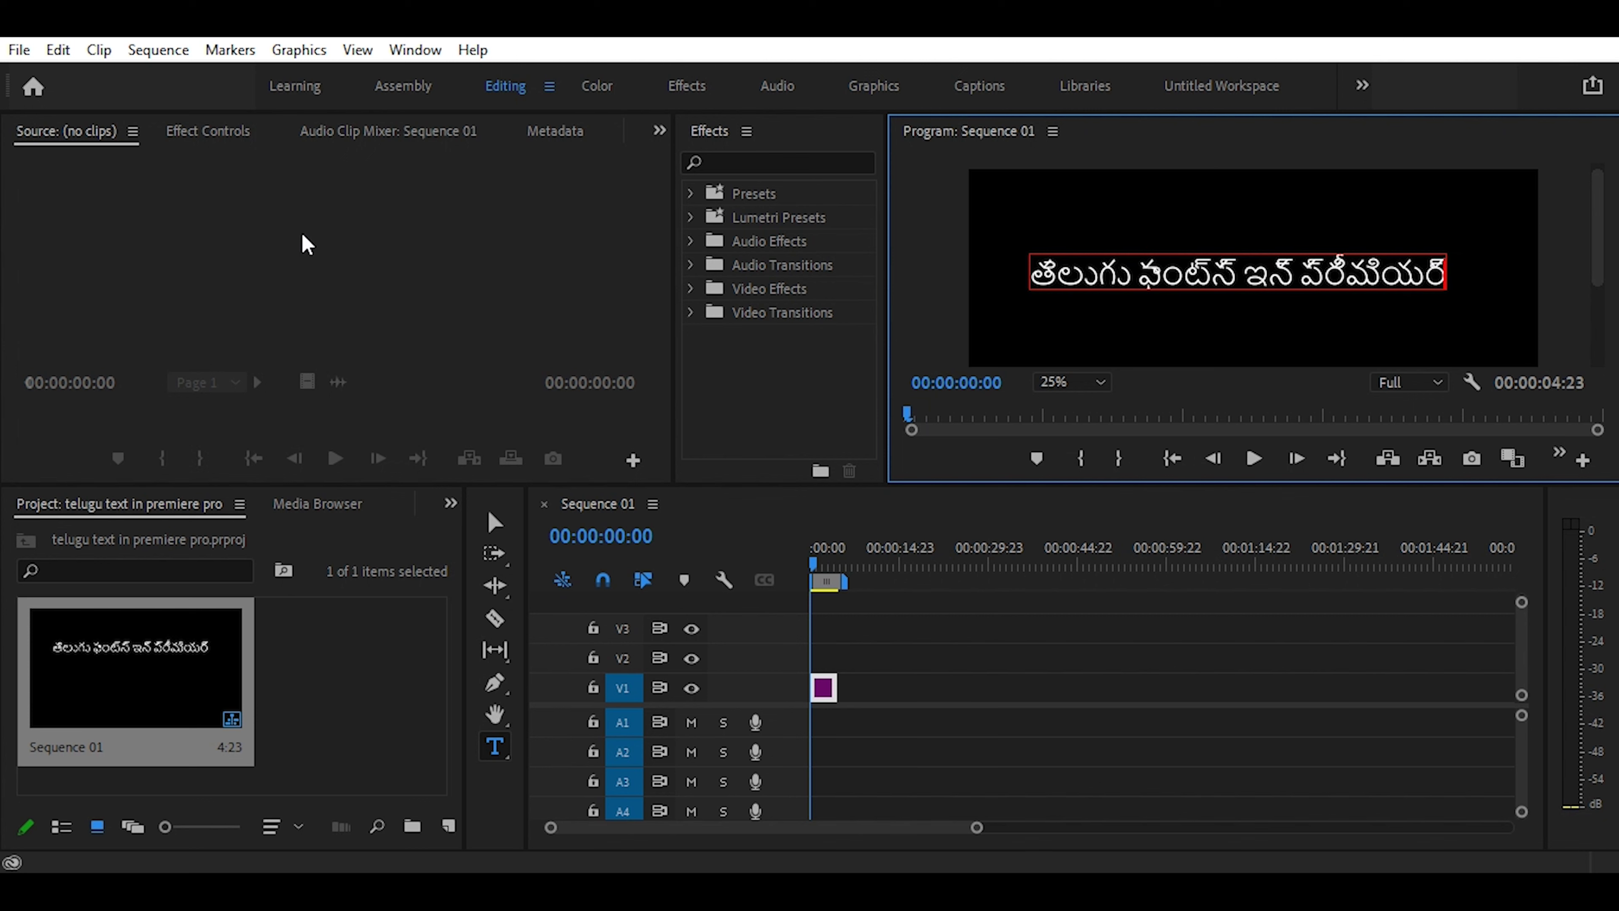
Expand the title's Source Text in Effect Controls and try choosing Gidugu from the font list
{"action": "left_click", "coordinate": [231, 136]}
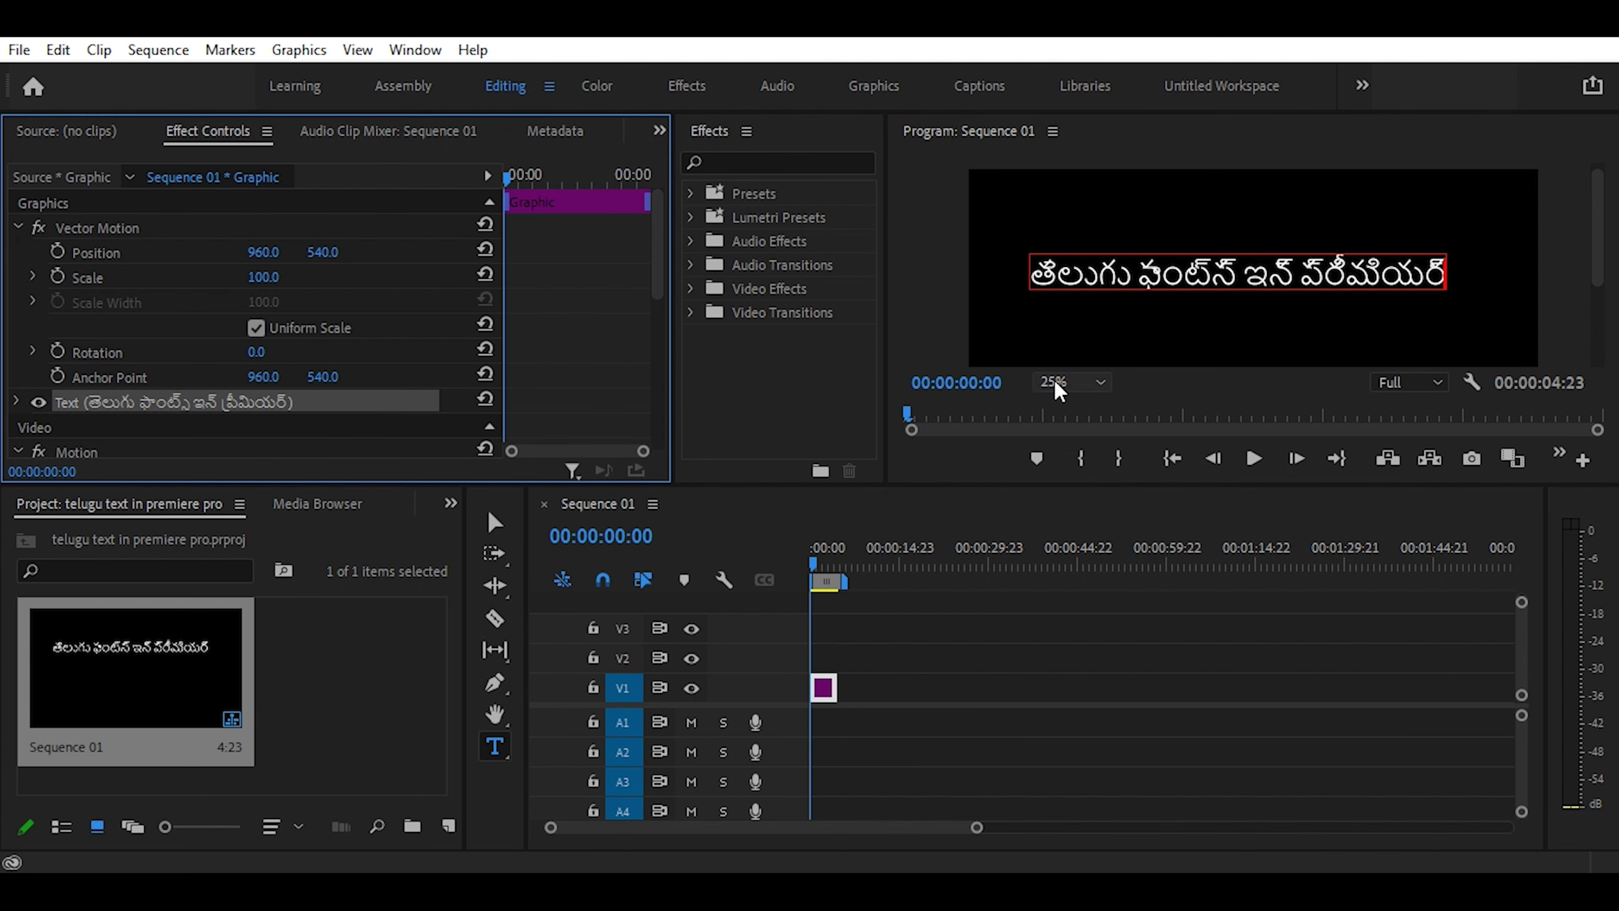
{"action": "left_click", "coordinate": [20, 408]}
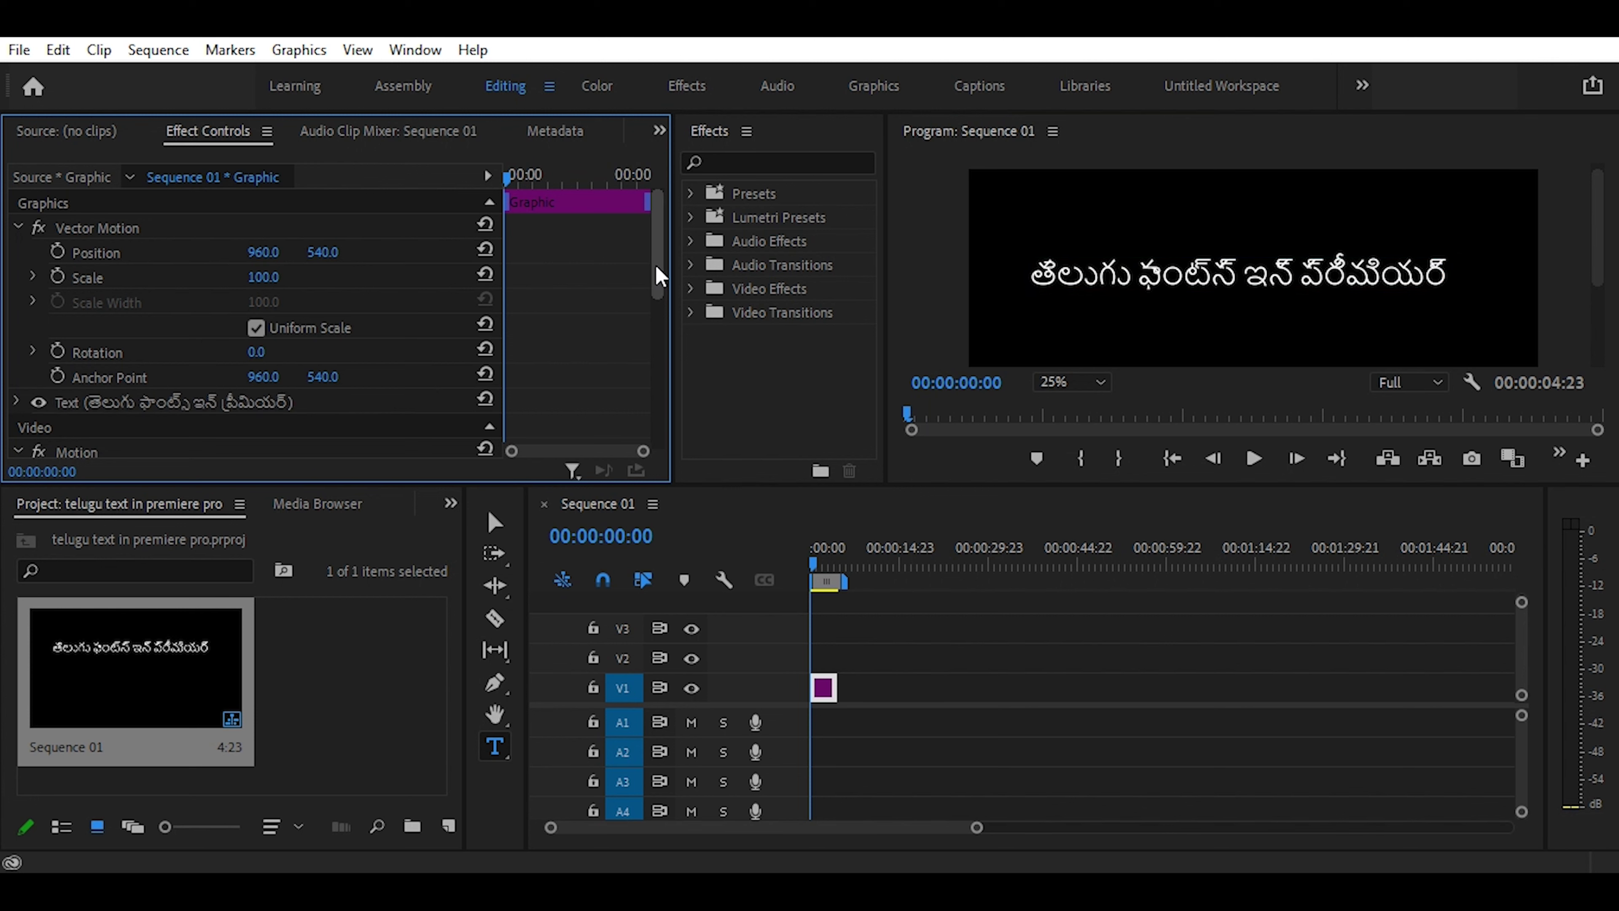
{"action": "scroll", "coordinate": [657, 274], "scroll_direction": "down", "scroll_amount": 5}
{"action": "left_click", "coordinate": [16, 250]}
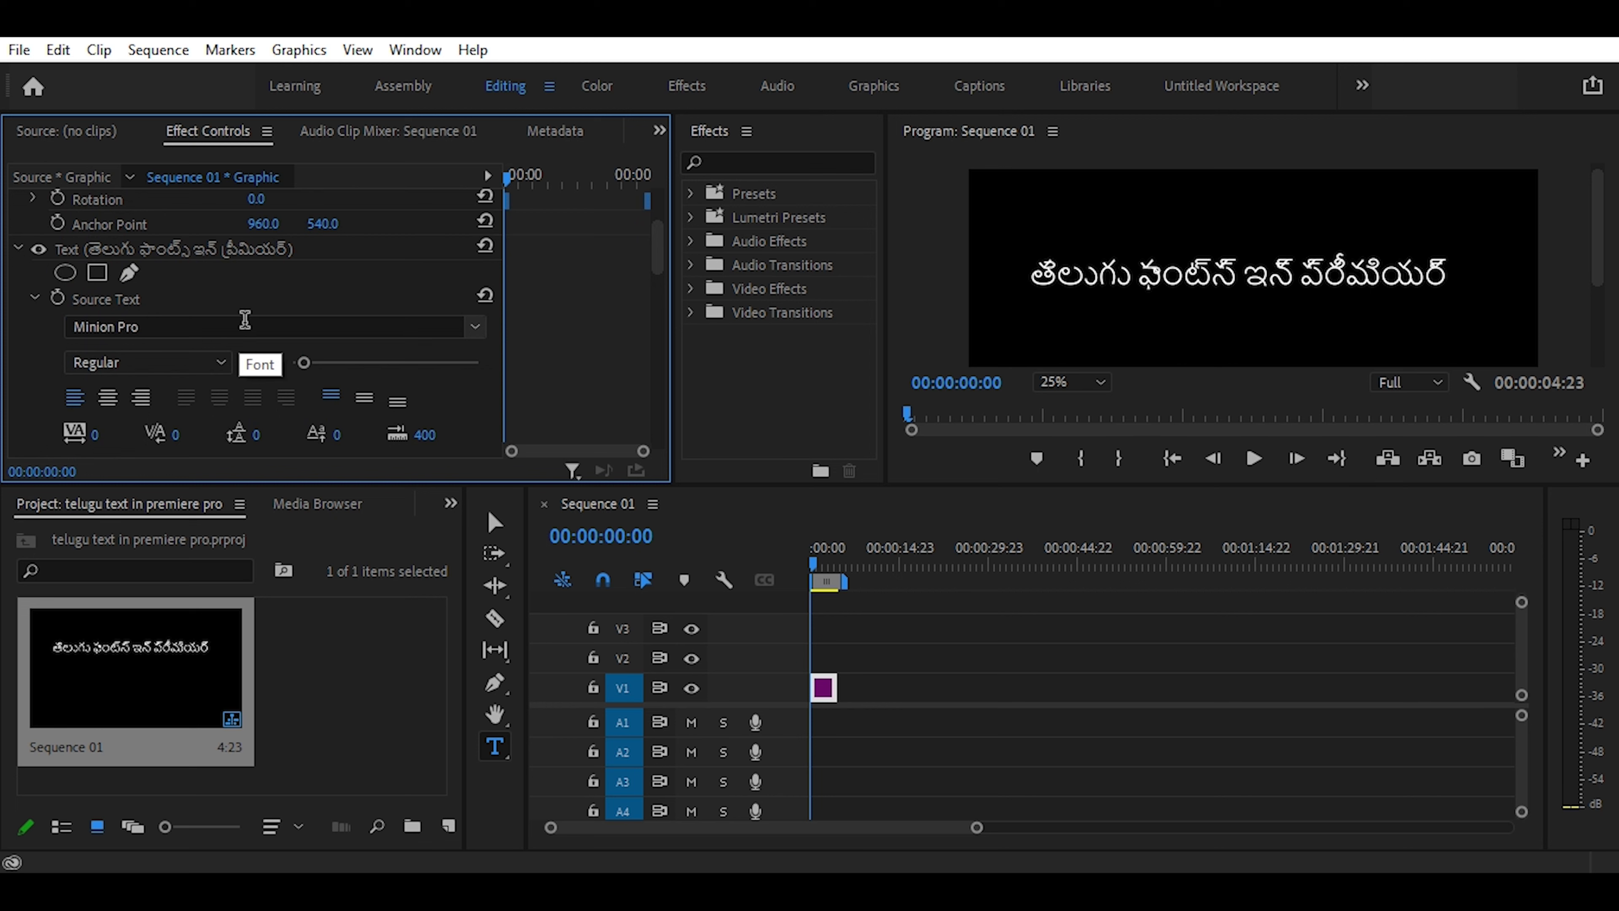
{"action": "left_click", "coordinate": [475, 332]}
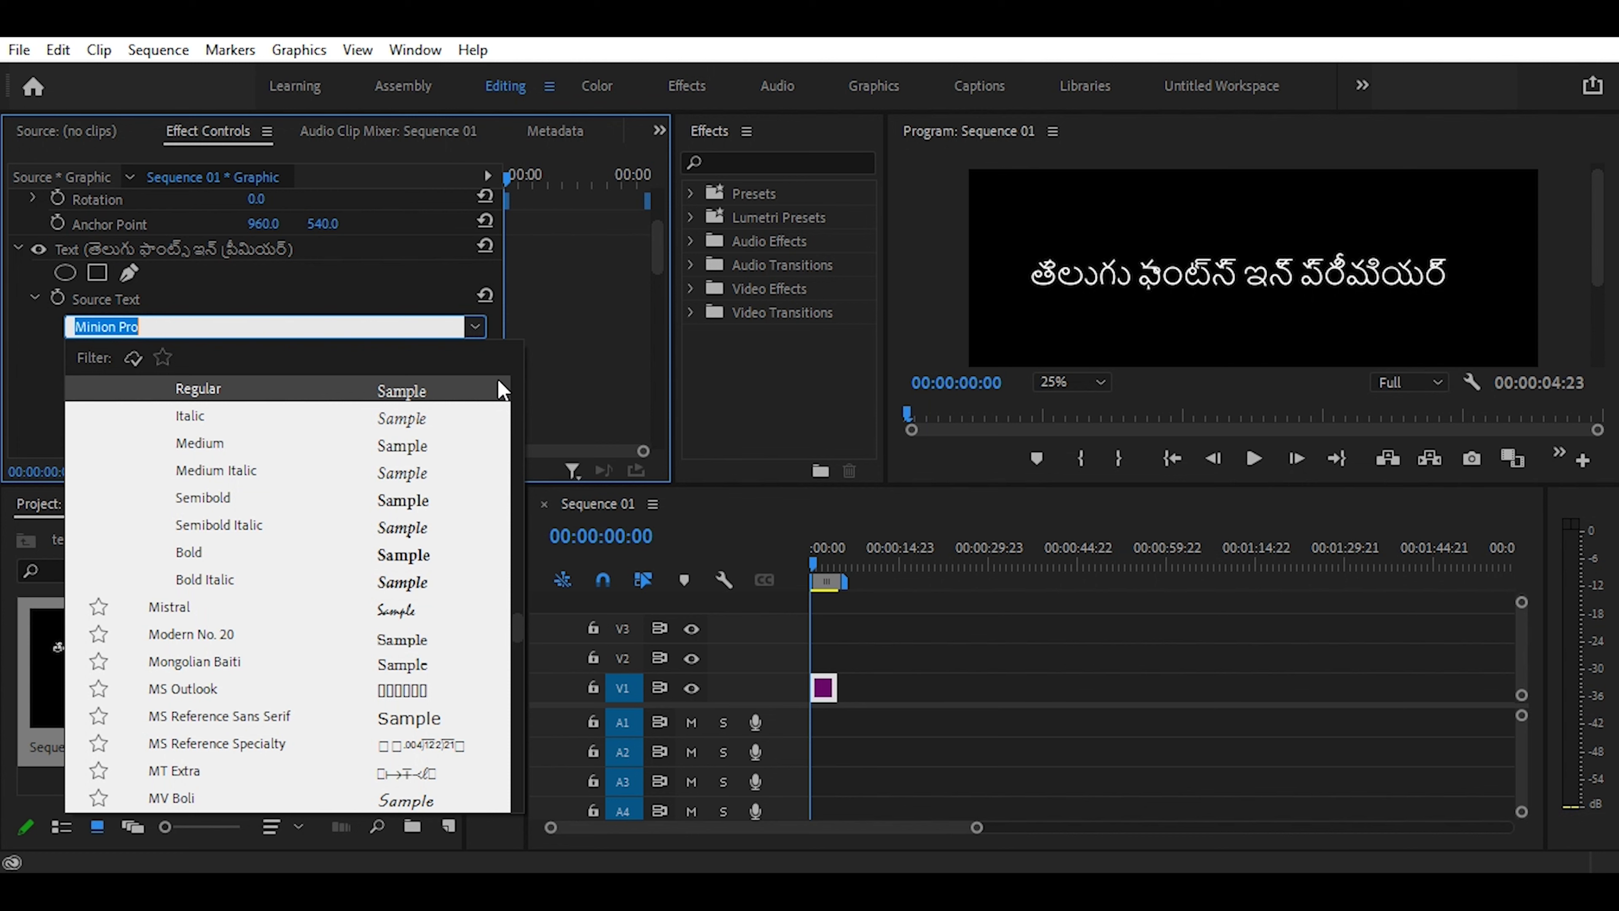
{"action": "left_click_drag", "start_coordinate": [517, 626], "coordinate": [498, 795]}
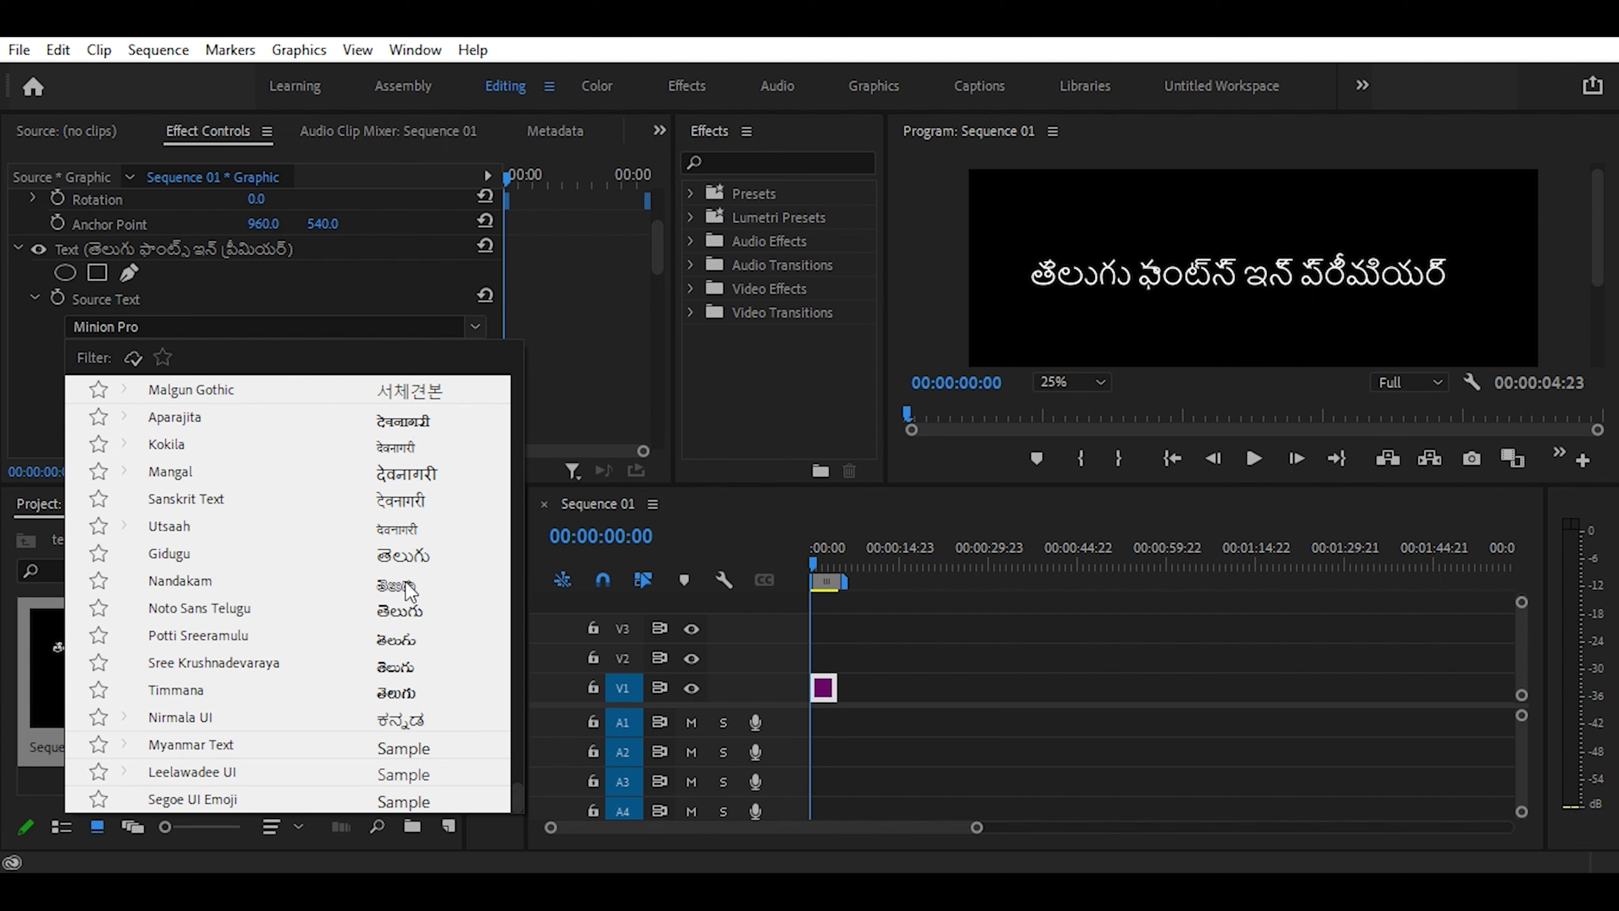
{"action": "left_click", "coordinate": [170, 554]}
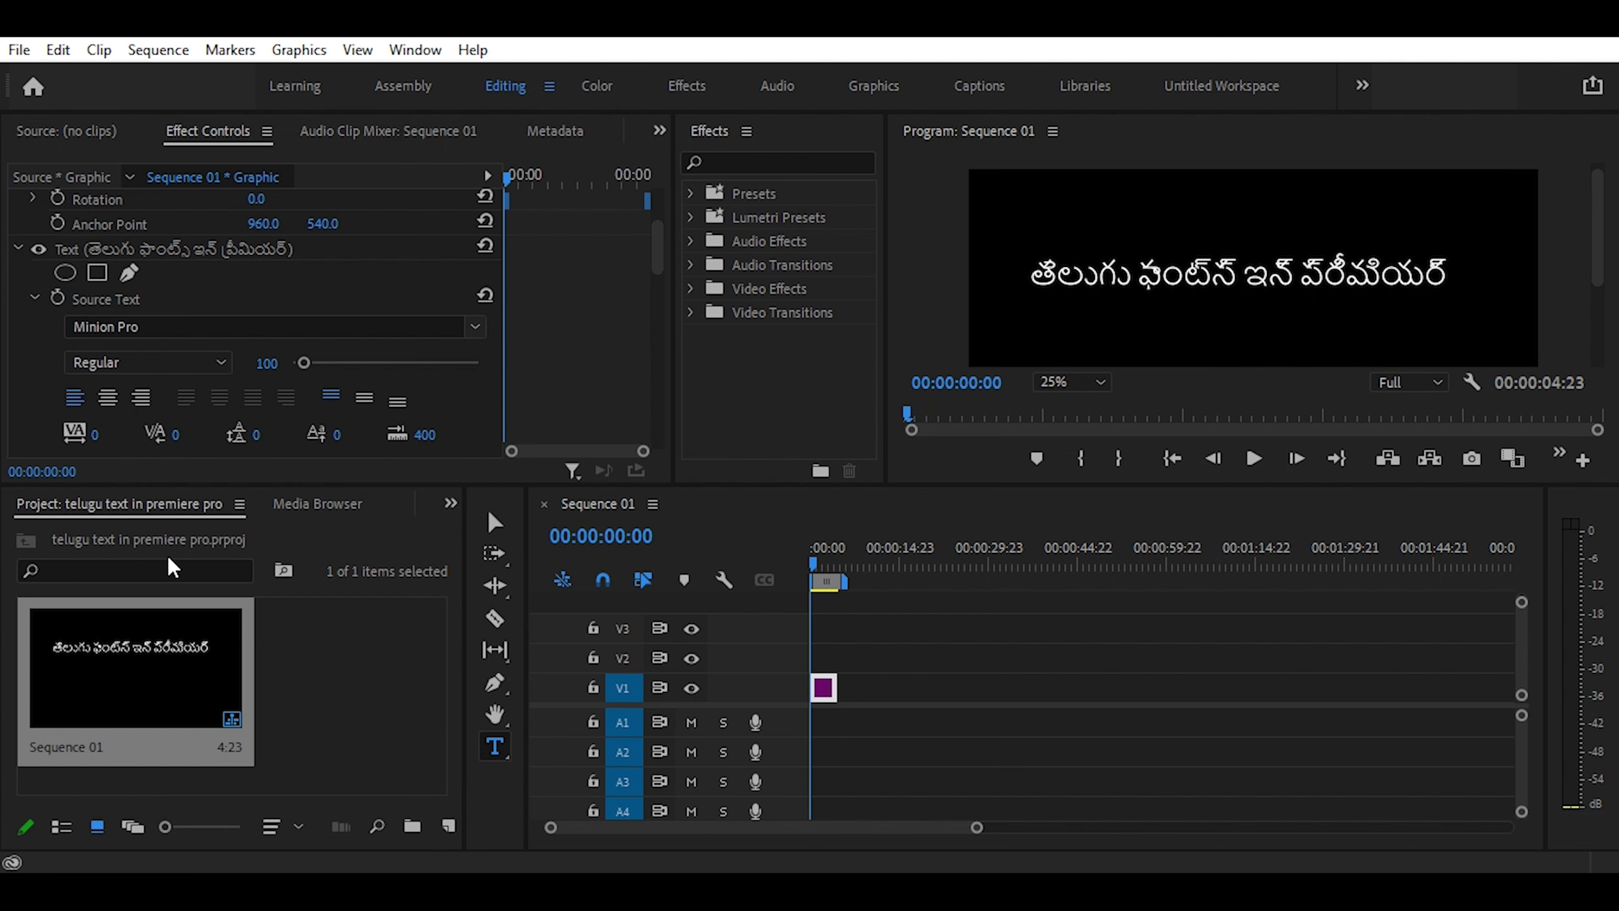
Select all of the title's text in the Program Monitor and apply Gidugu Regular
{"action": "left_click", "coordinate": [1050, 277]}
{"action": "left_click", "coordinate": [1049, 280]}
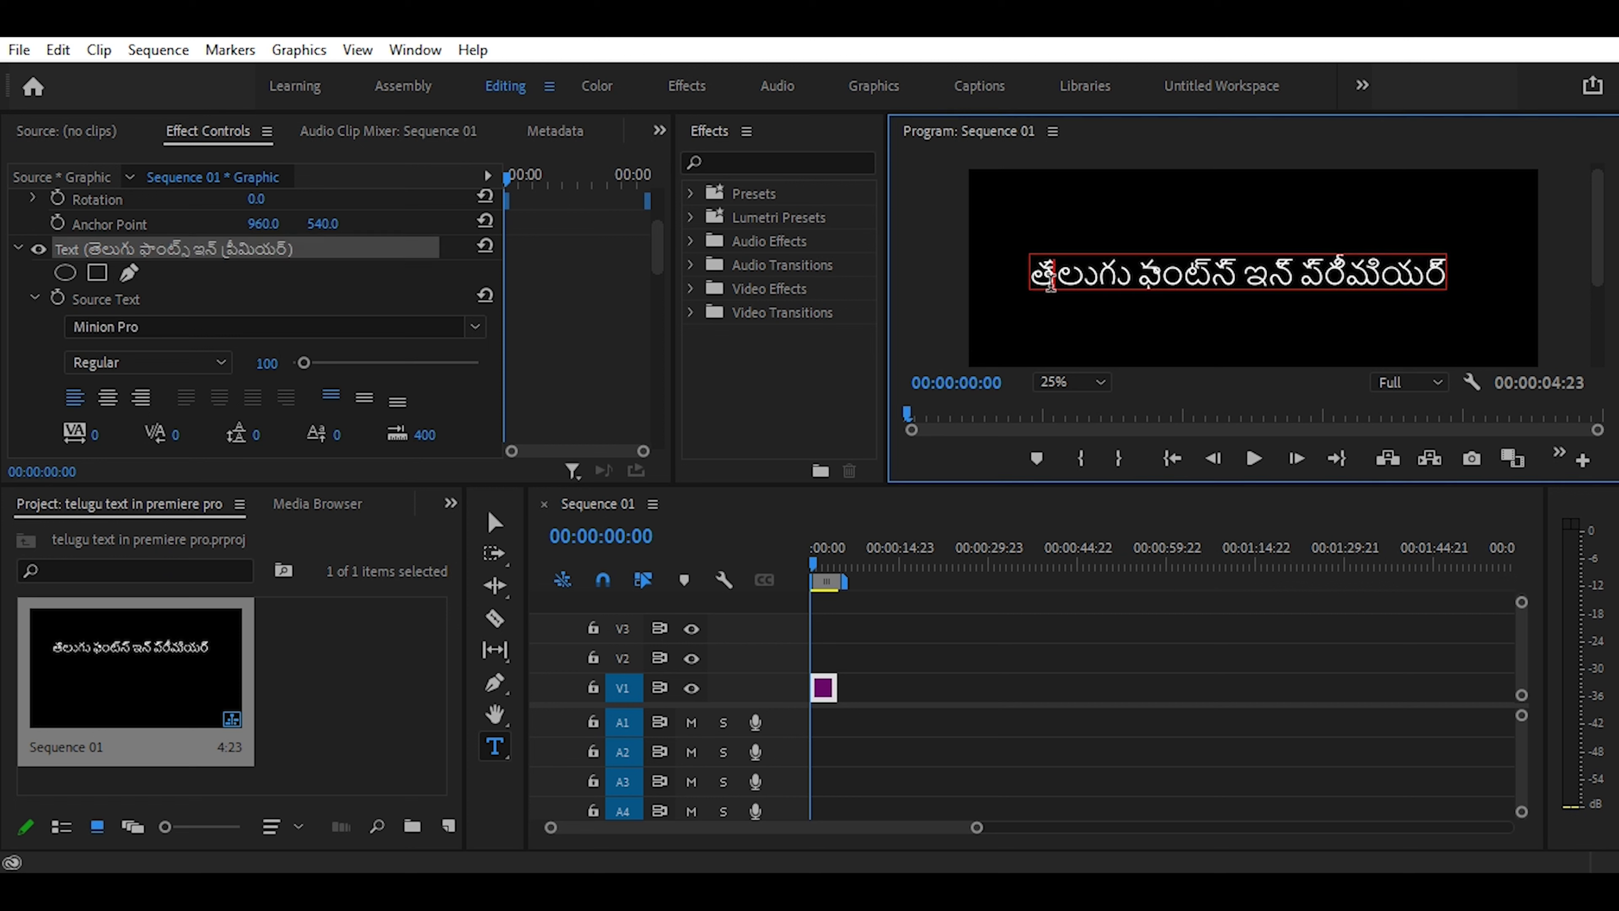
{"action": "key", "text": "ctrl+a"}
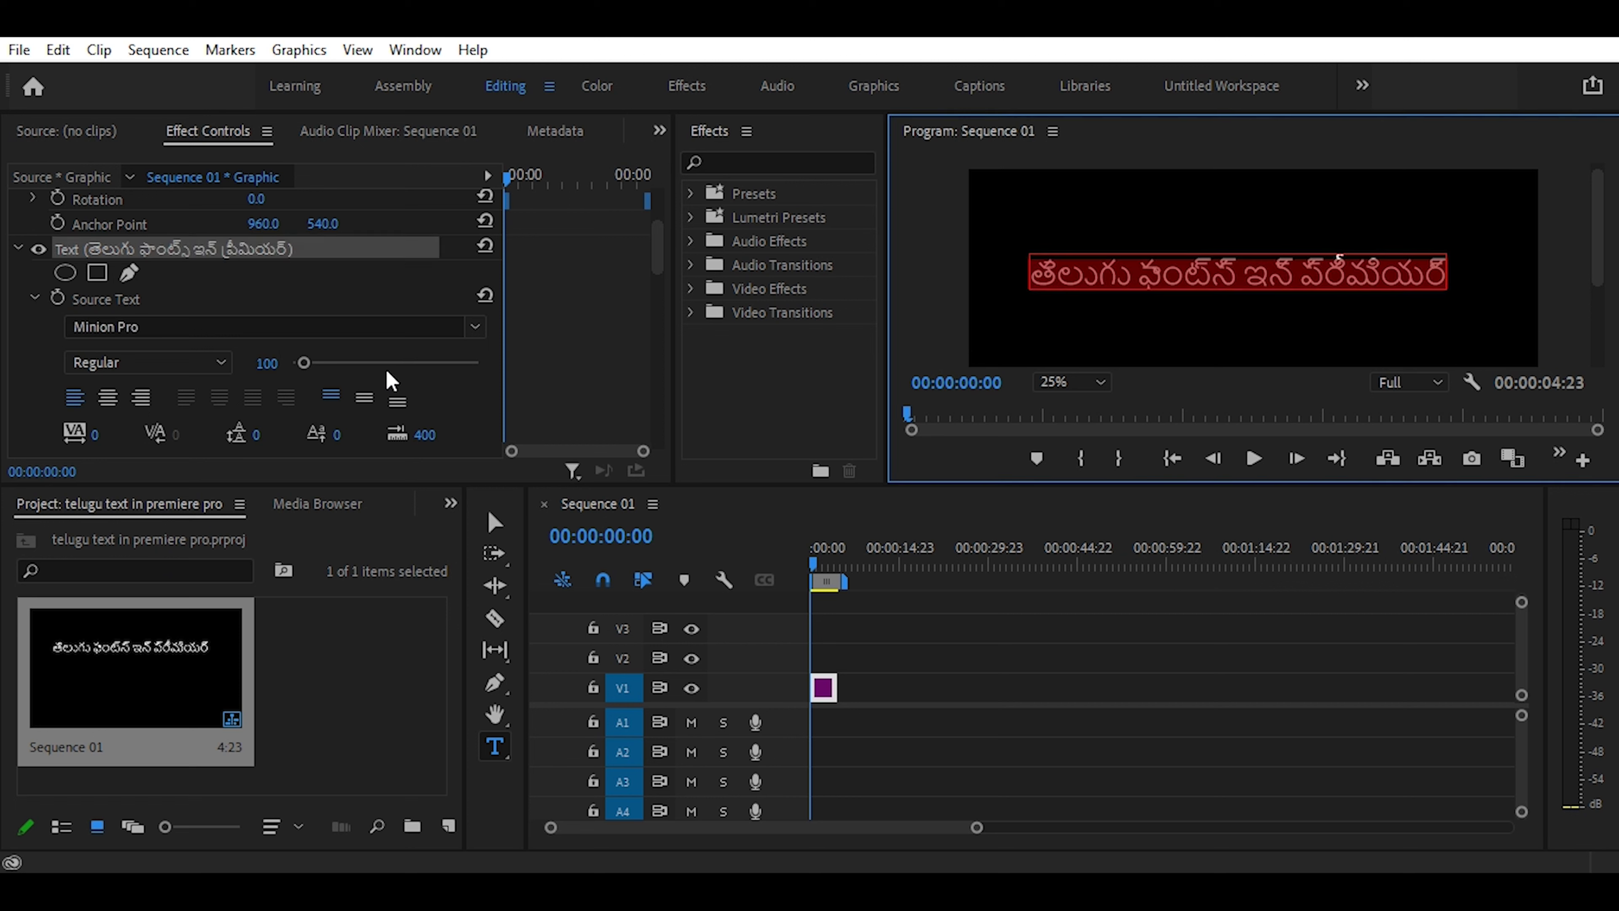
{"action": "left_click", "coordinate": [475, 326]}
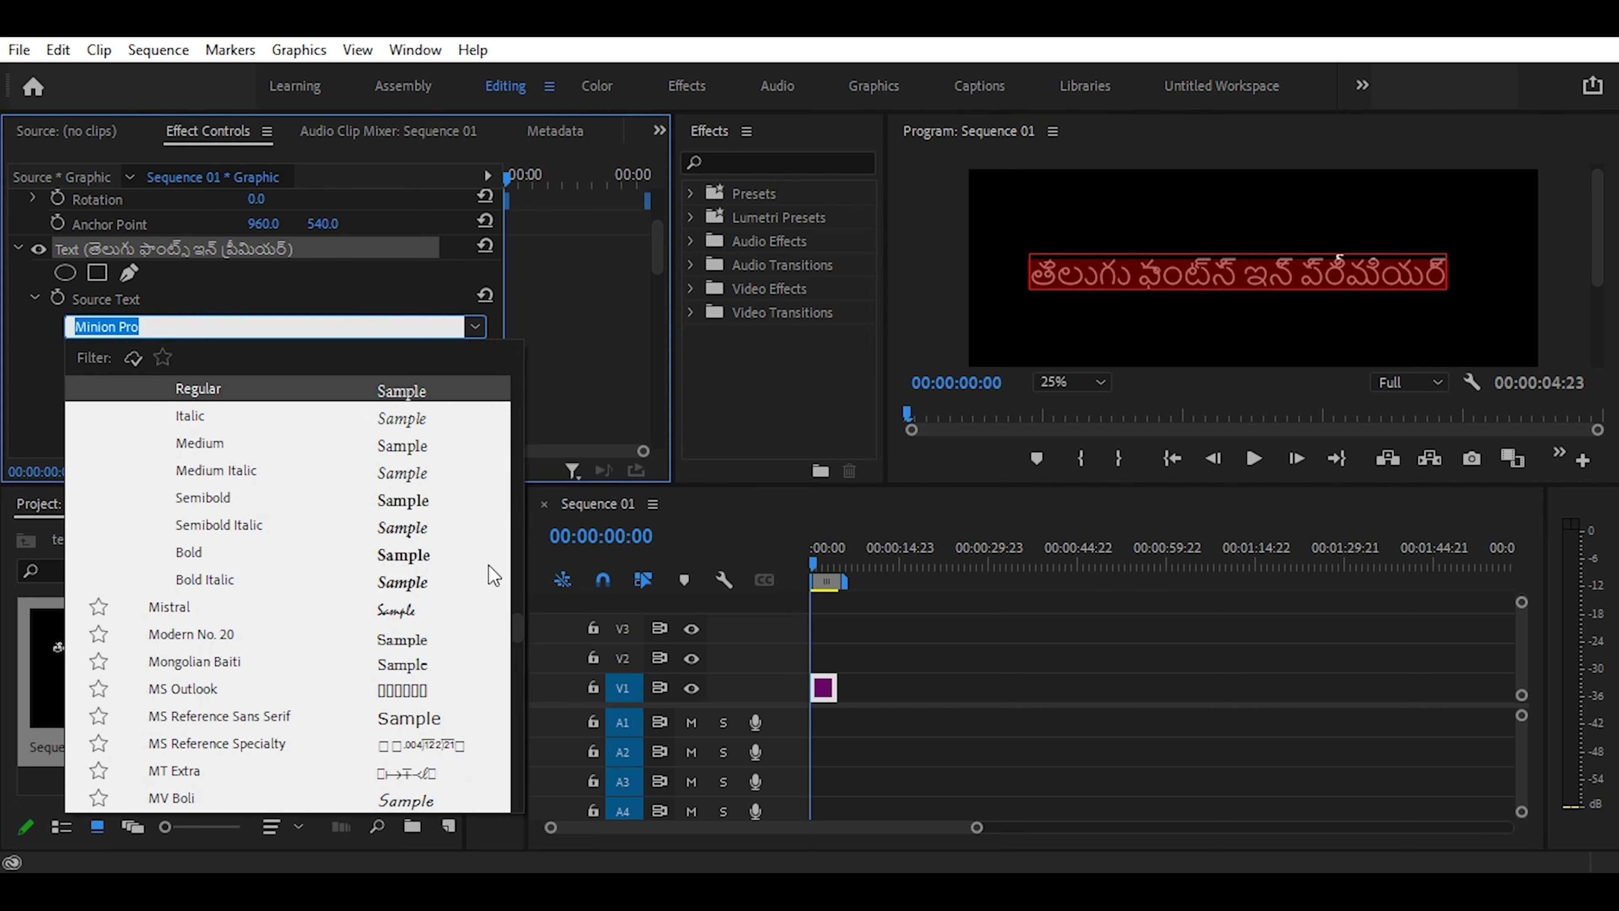
{"action": "left_click_drag", "start_coordinate": [512, 625], "coordinate": [510, 792]}
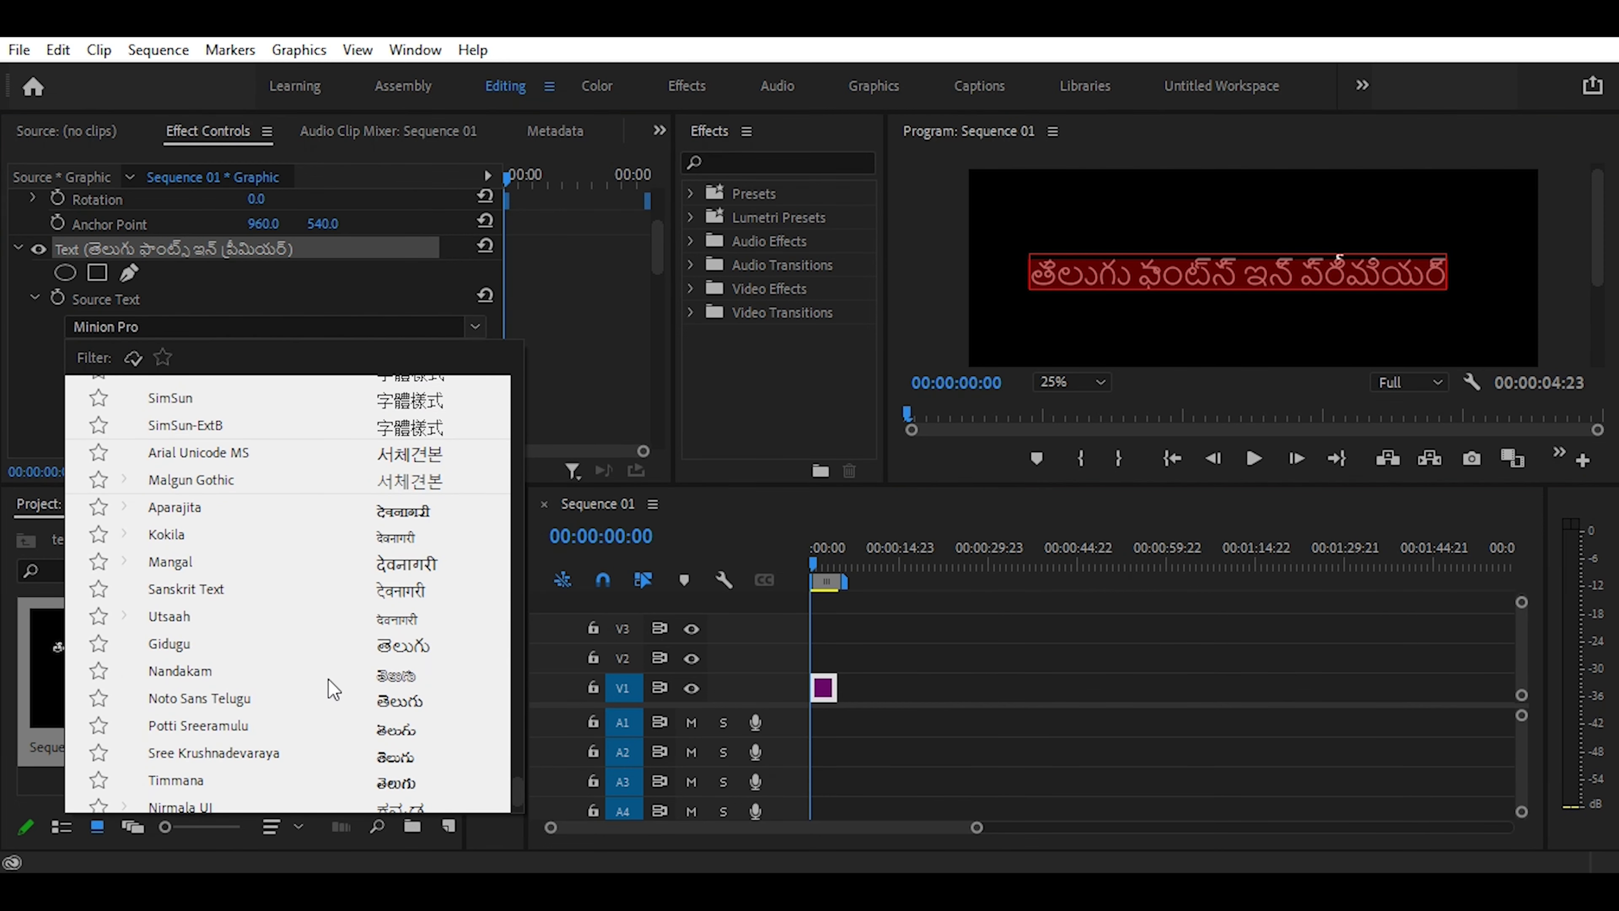
{"action": "left_click", "coordinate": [174, 652]}
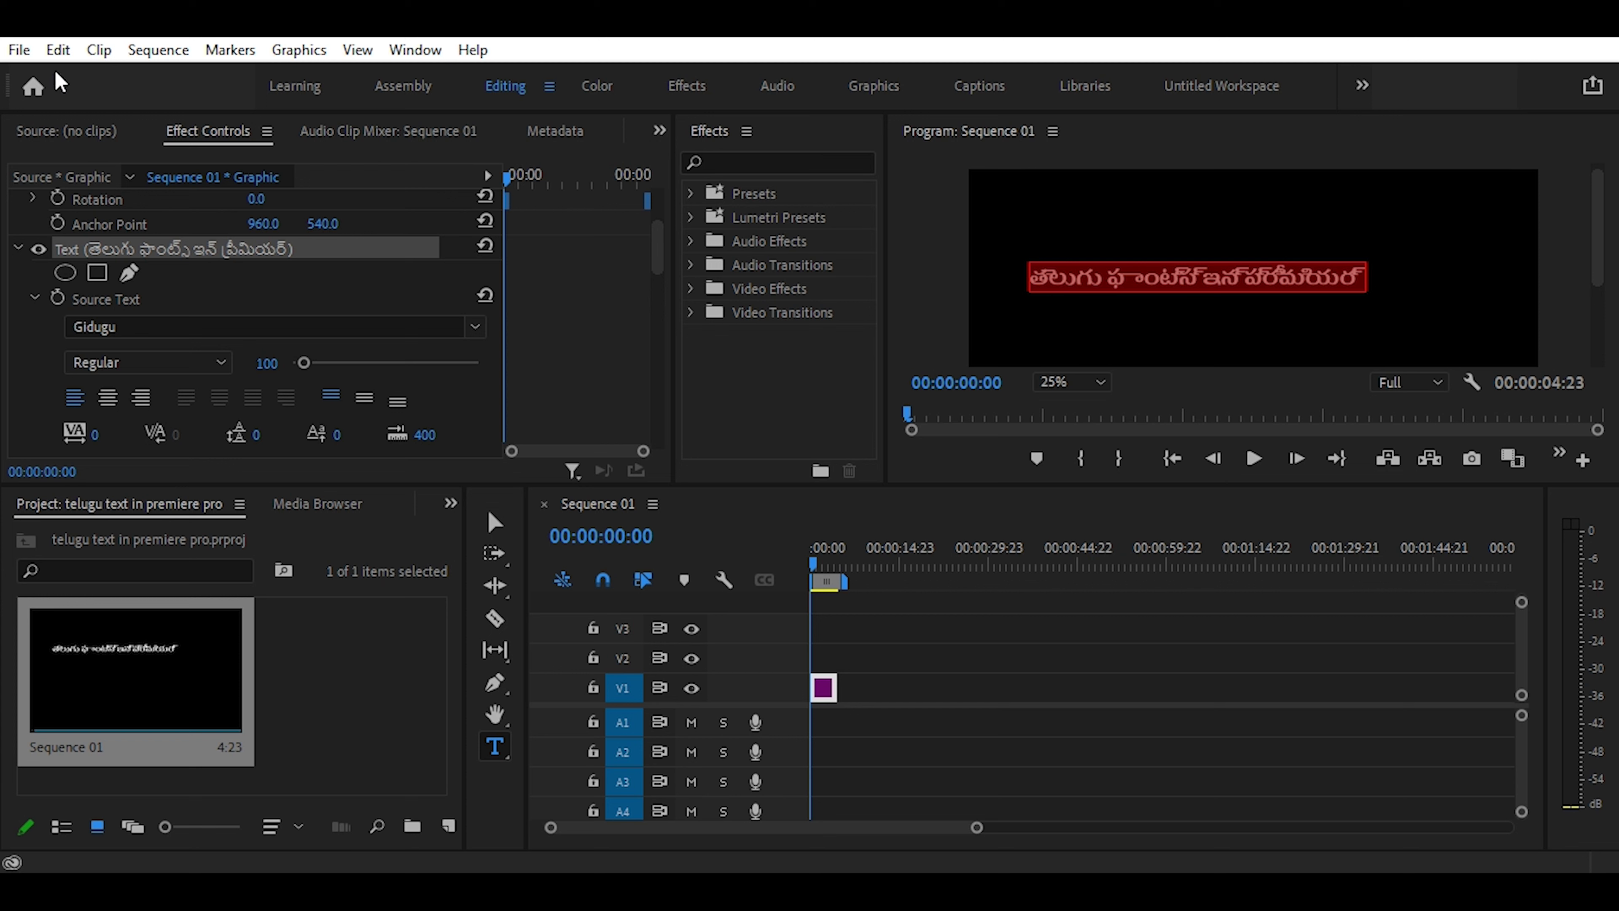
{"action": "left_click", "coordinate": [58, 49]}
{"action": "mouse_move", "coordinate": [113, 789]}
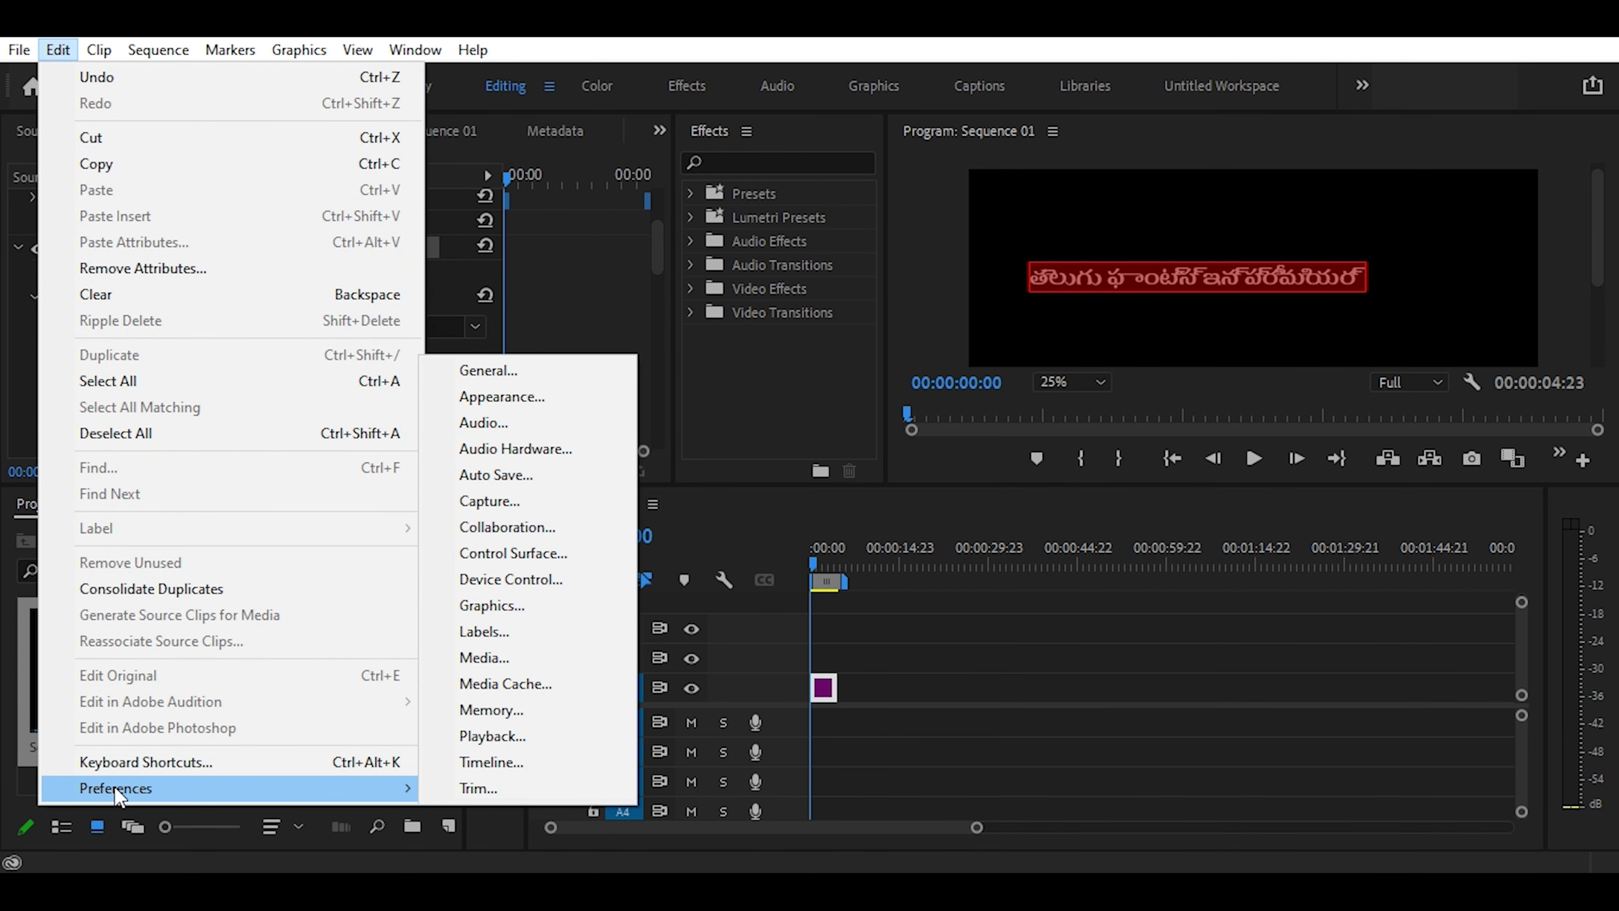
Set the Graphics preferences text engine to South Asian and Middle Eastern and confirm
{"action": "left_click", "coordinate": [491, 607]}
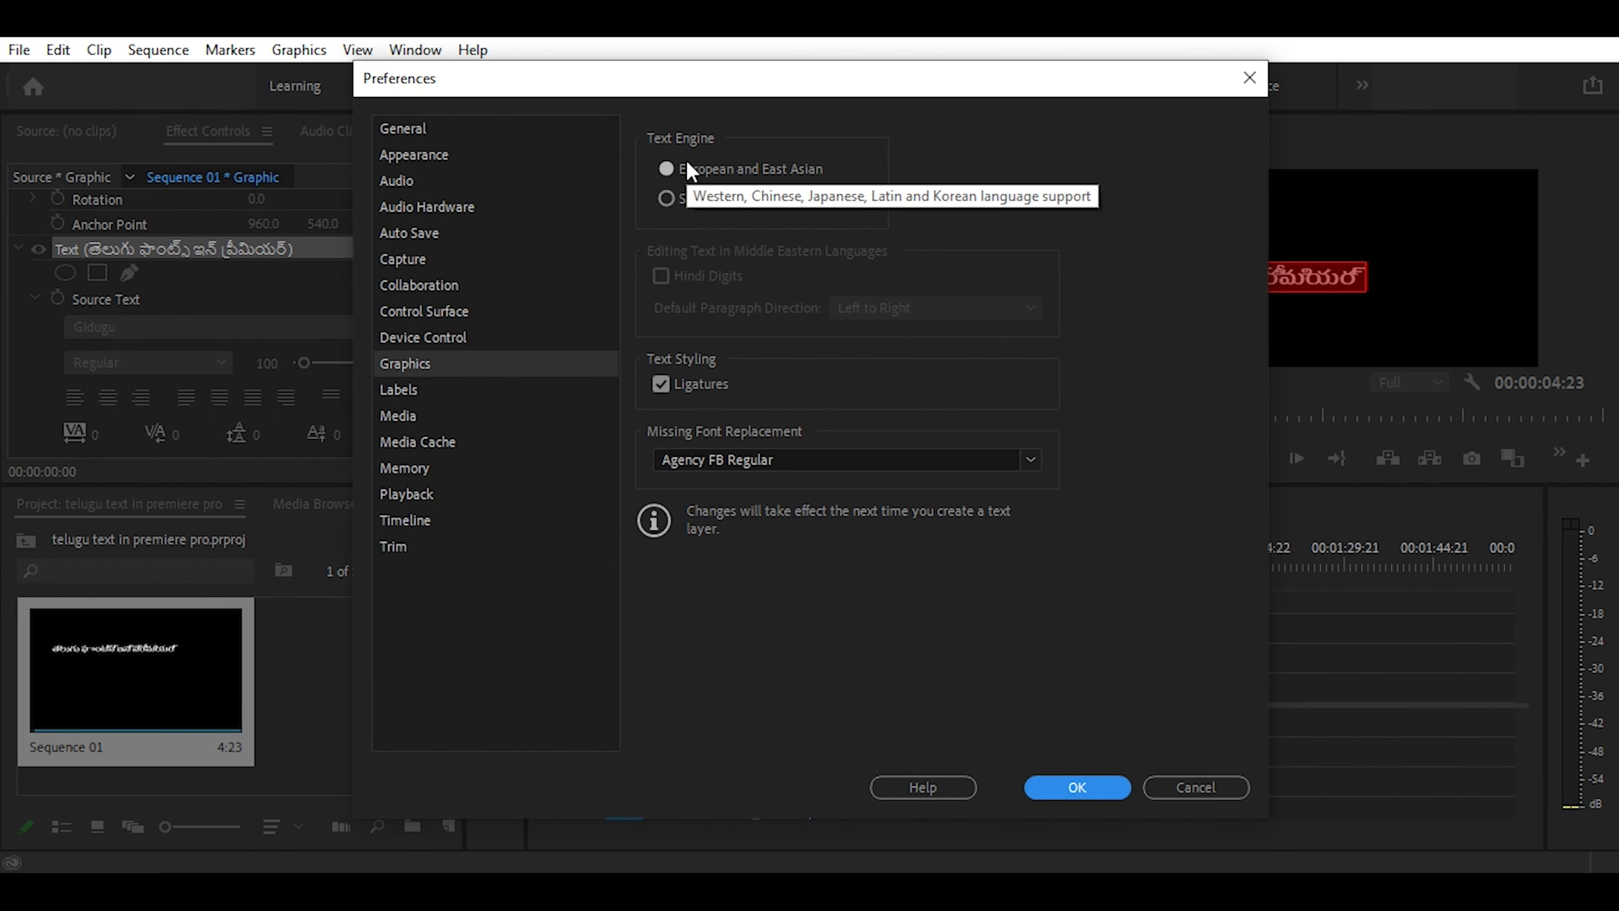
{"action": "left_click", "coordinate": [666, 200]}
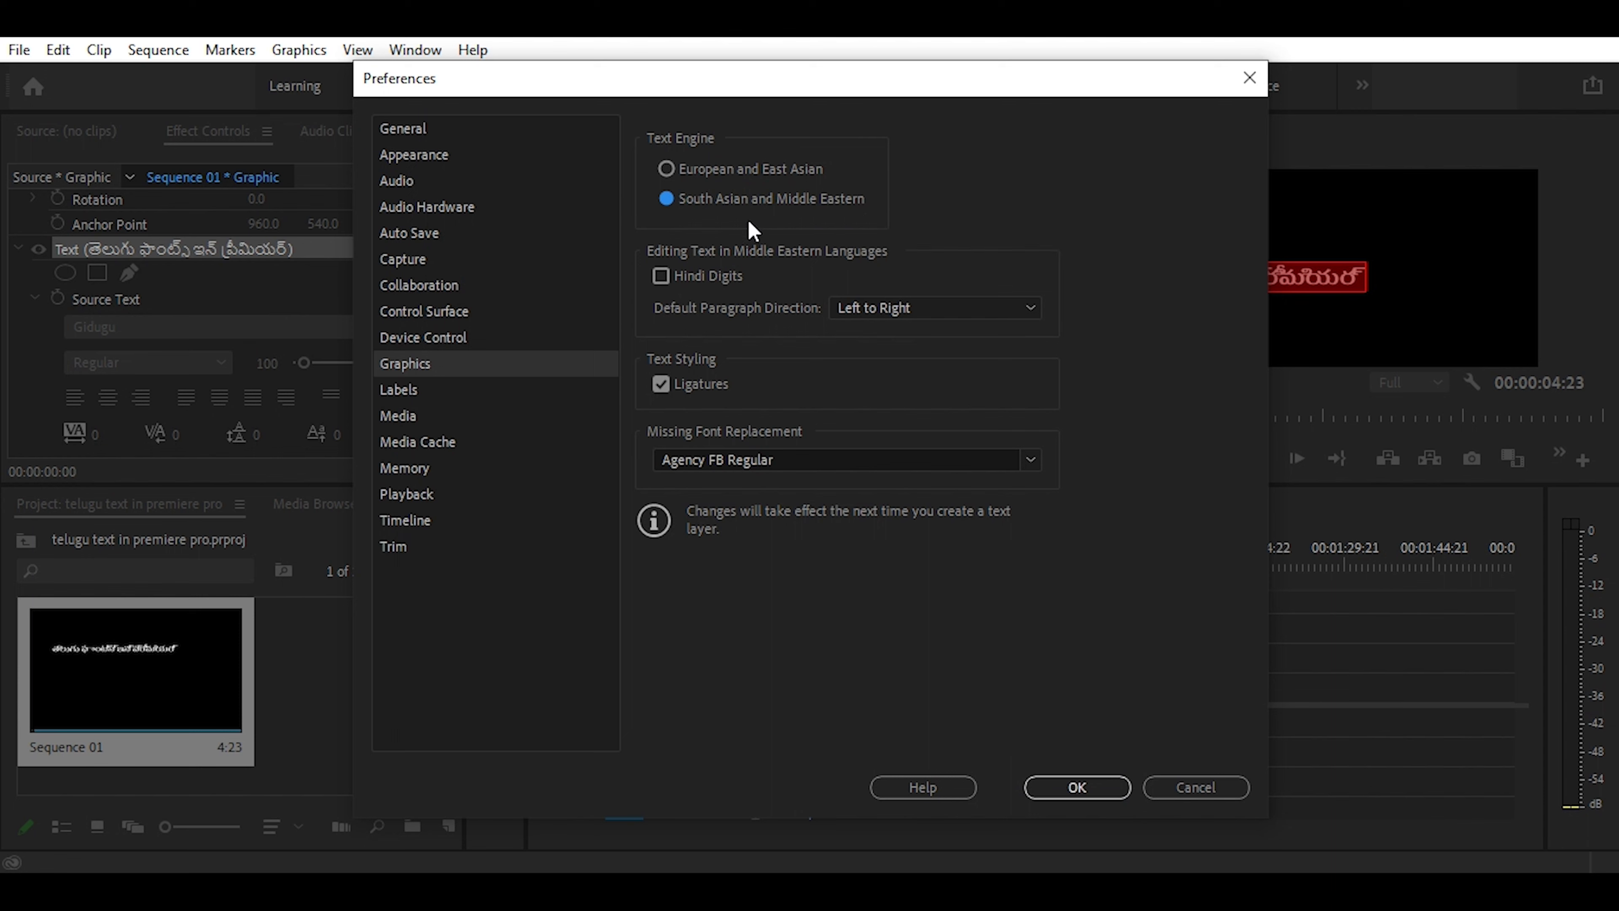
{"action": "left_click", "coordinate": [1076, 790]}
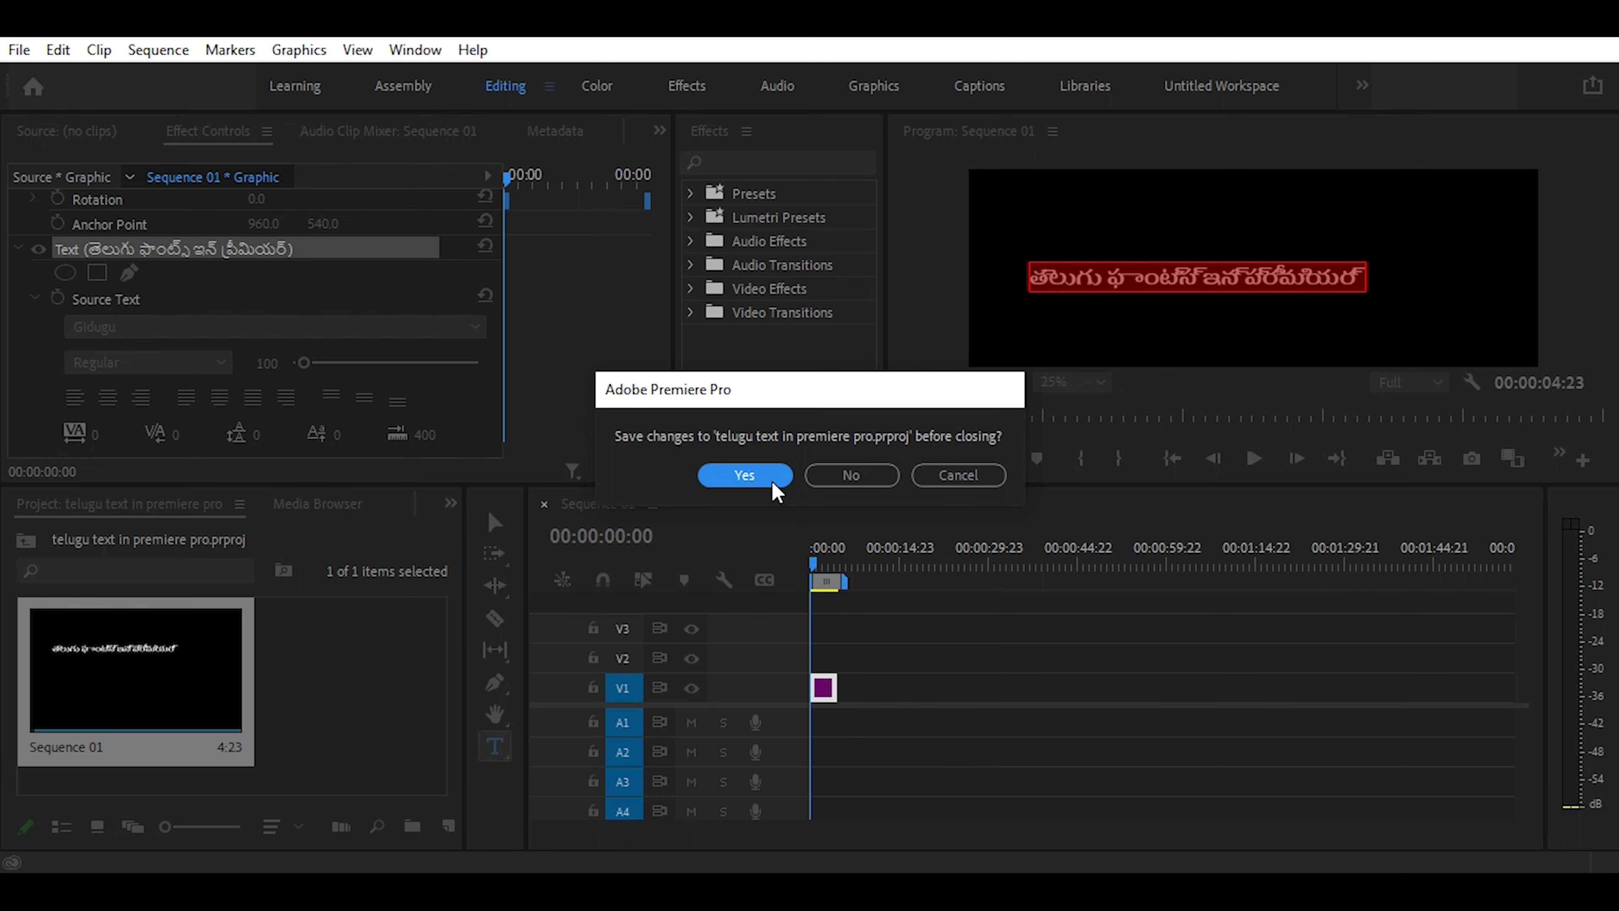
Save 'telugu text in premiere pro' on closing and reopen it from the Recent list
{"action": "left_click", "coordinate": [773, 492]}
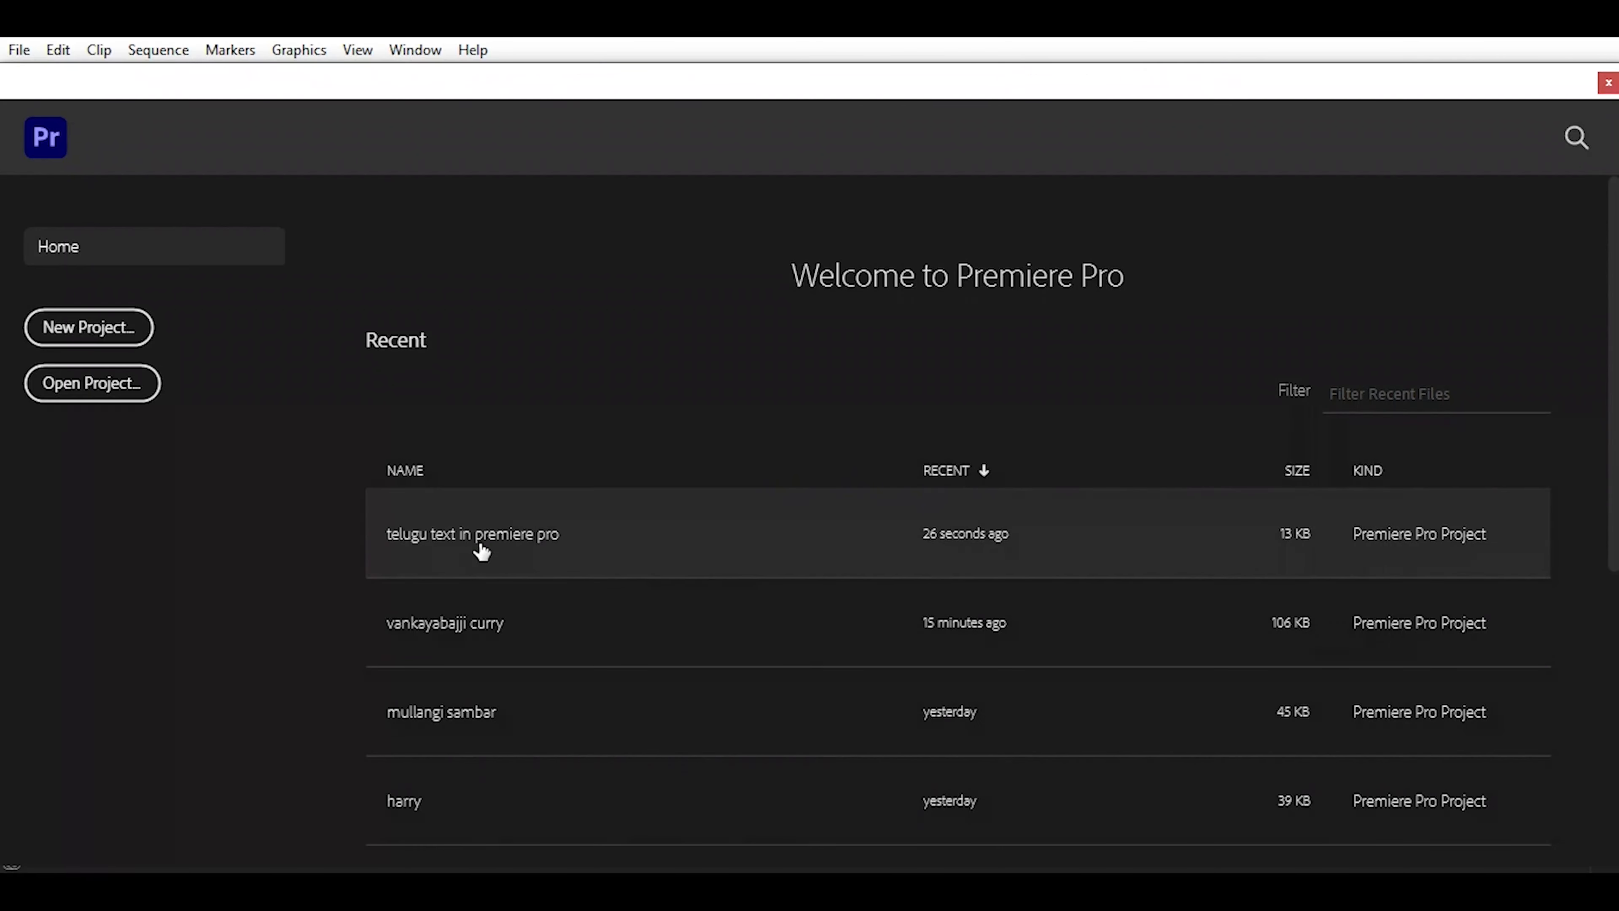
{"action": "left_click", "coordinate": [450, 548]}
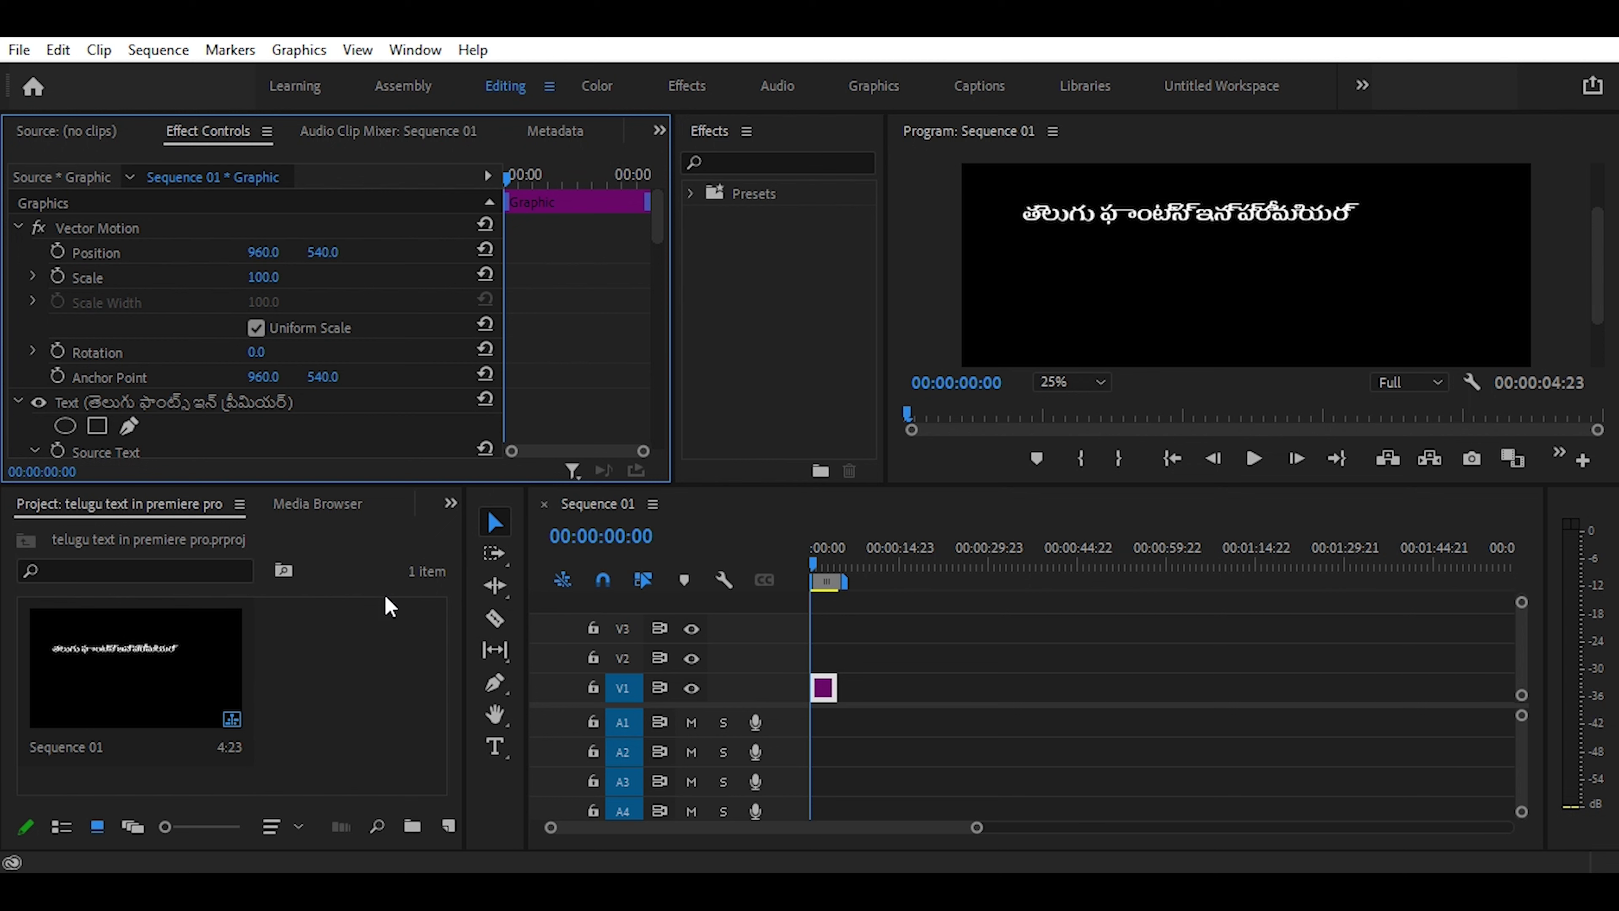
Paste 'తెలుగు ఫాంట్స్ ఇన్ ప్రీమియర్' as a new text layer below the original title
{"action": "left_click", "coordinate": [495, 745]}
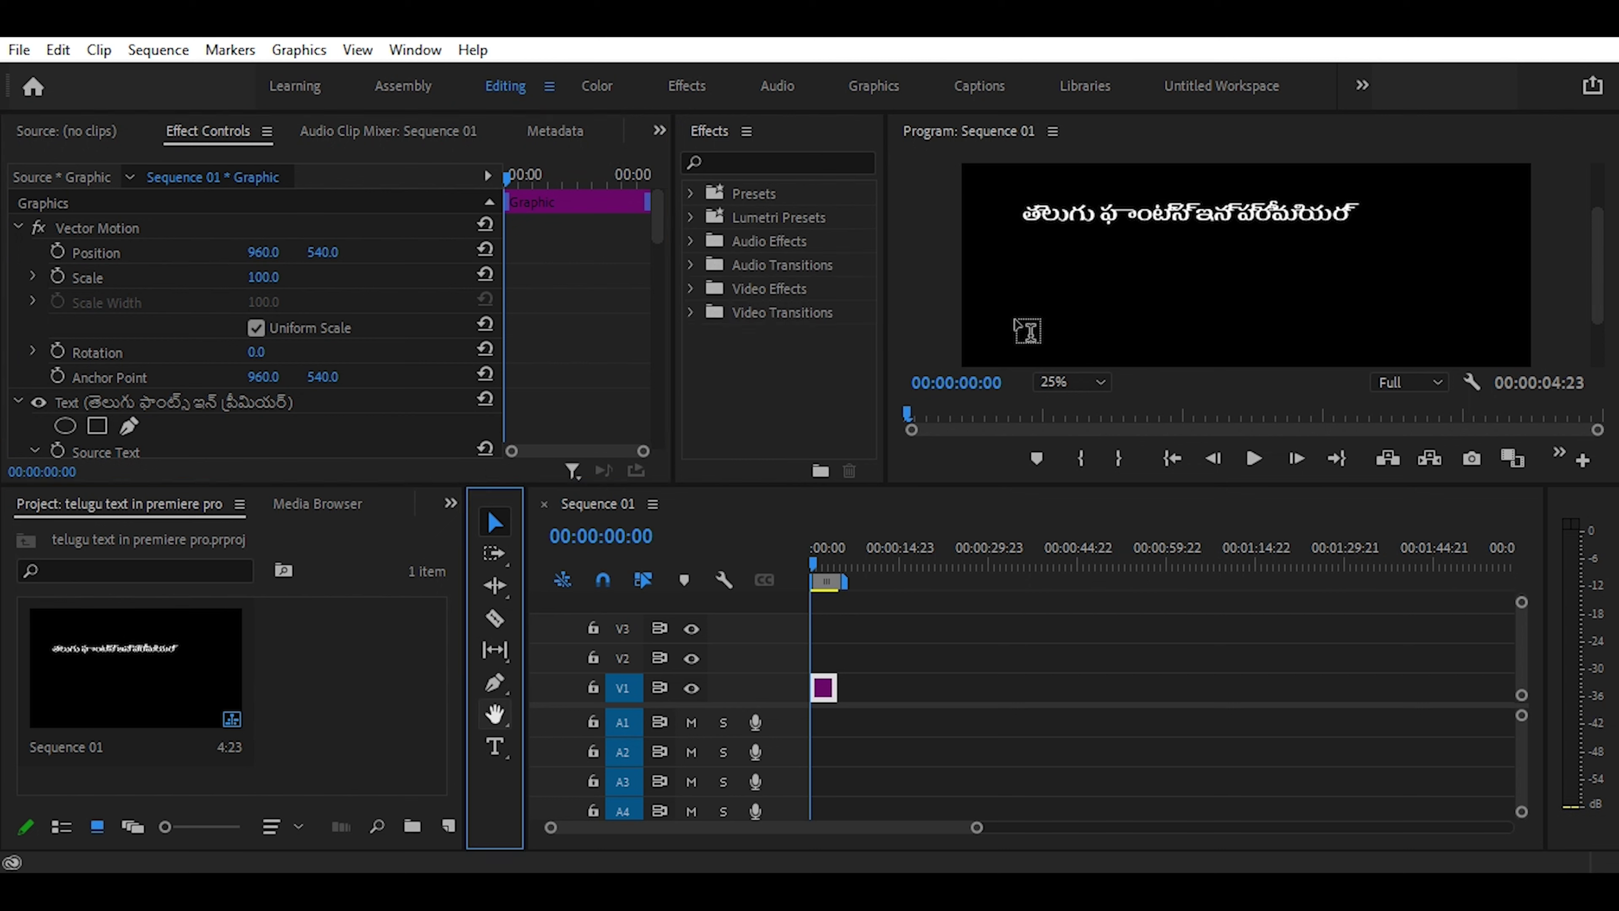
{"action": "left_click", "coordinate": [1033, 292]}
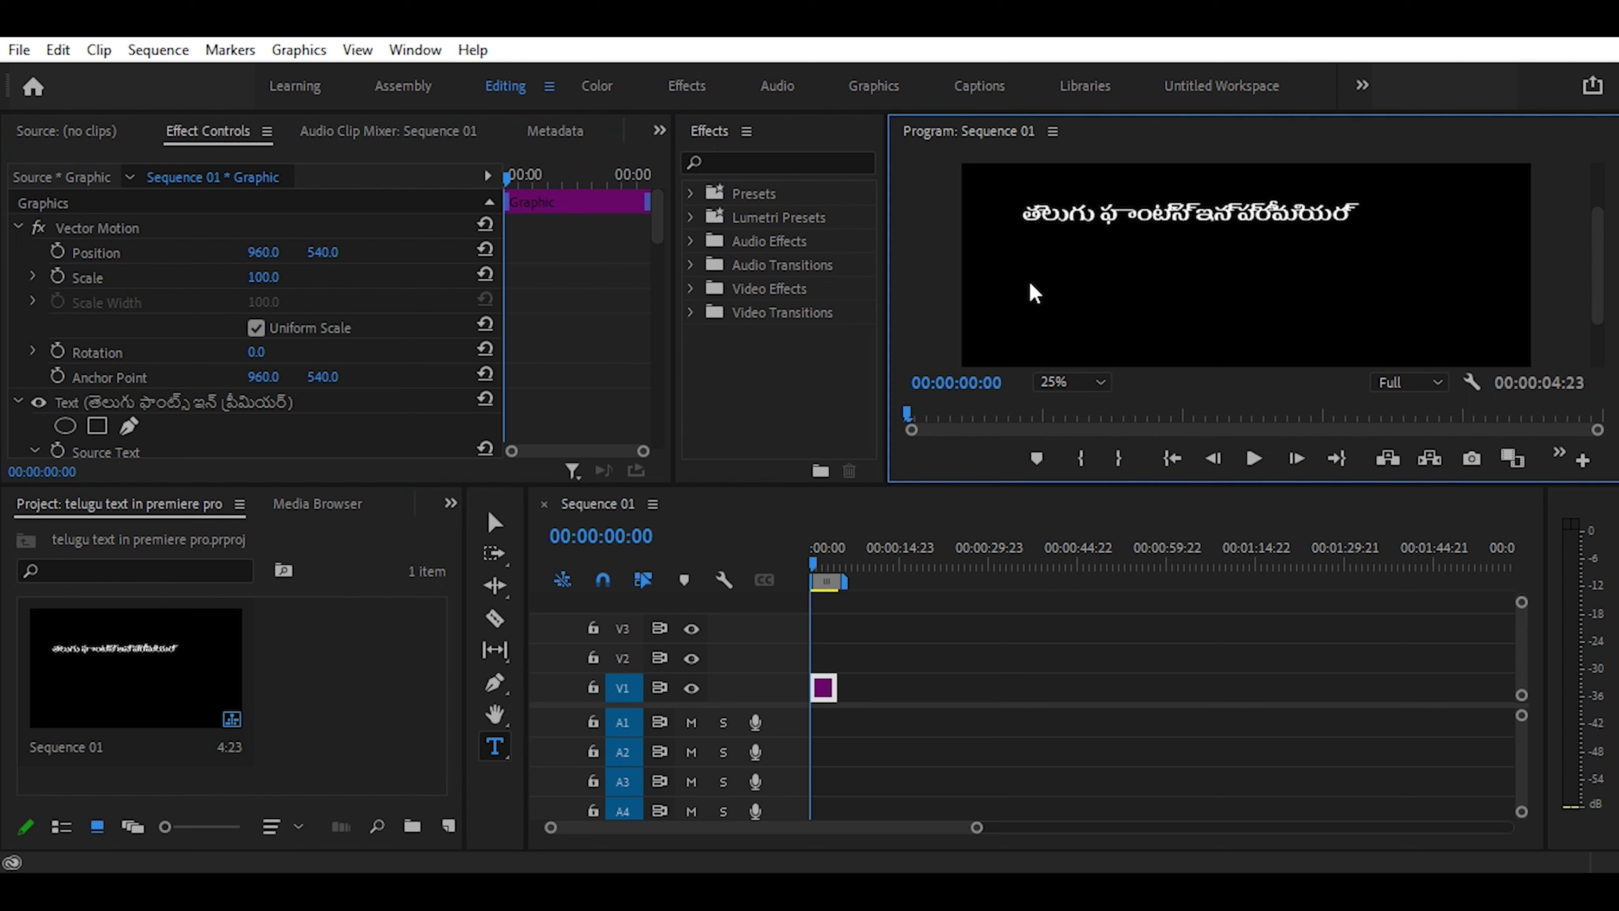
{"action": "left_click", "coordinate": [1033, 288]}
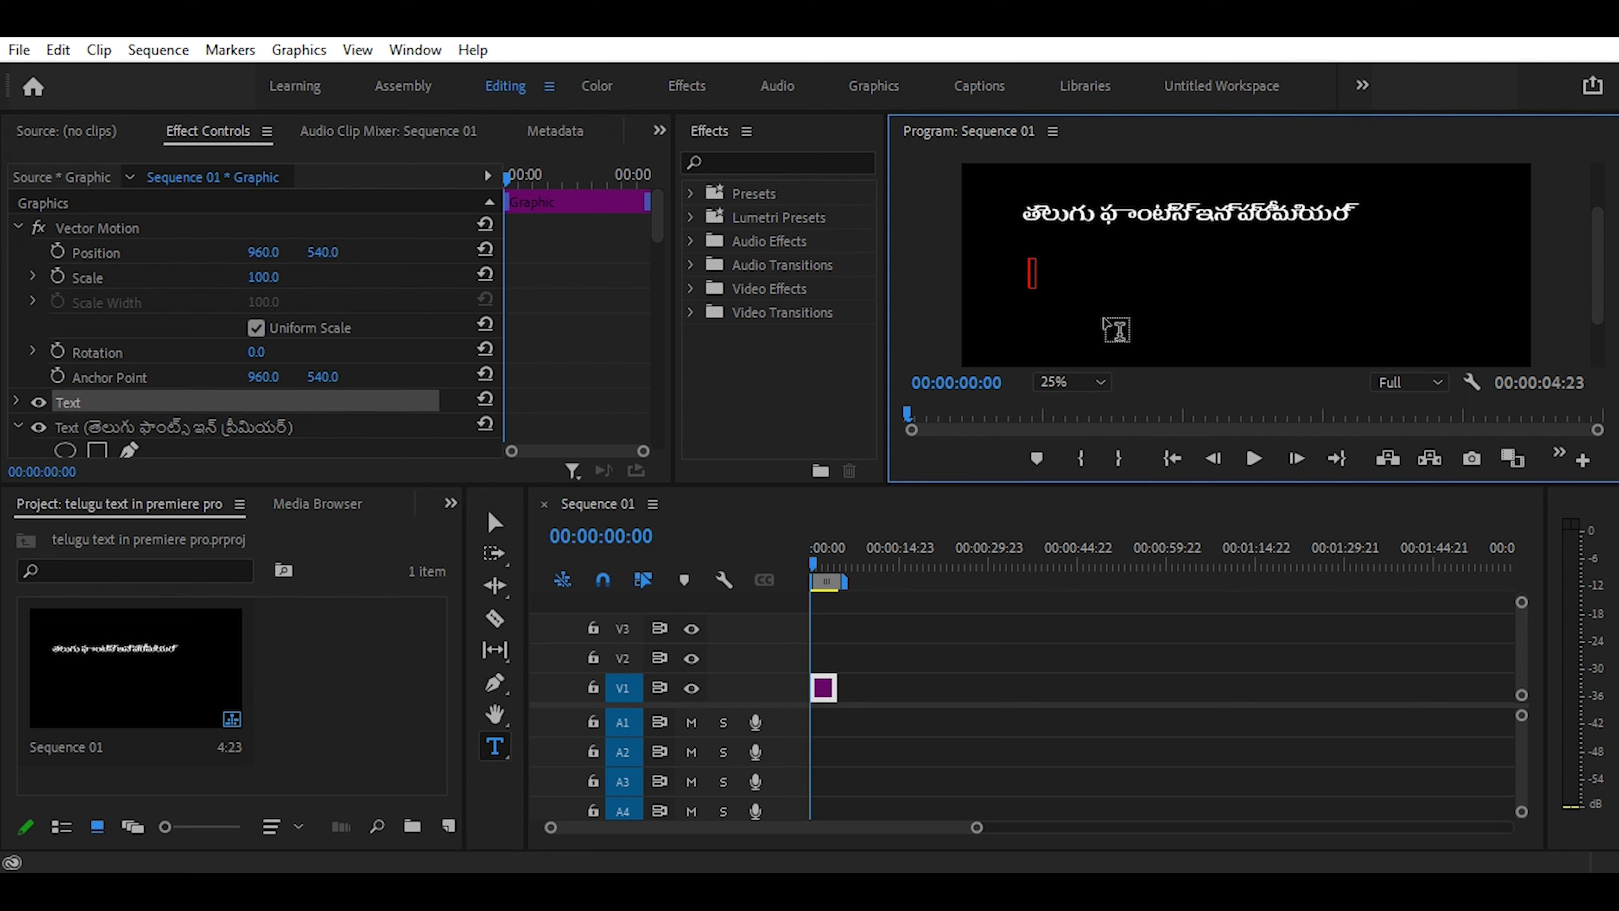
{"action": "type", "text": "తెలుగు ఫాంట్స్ ఇన్ ప్రీమియర్"}
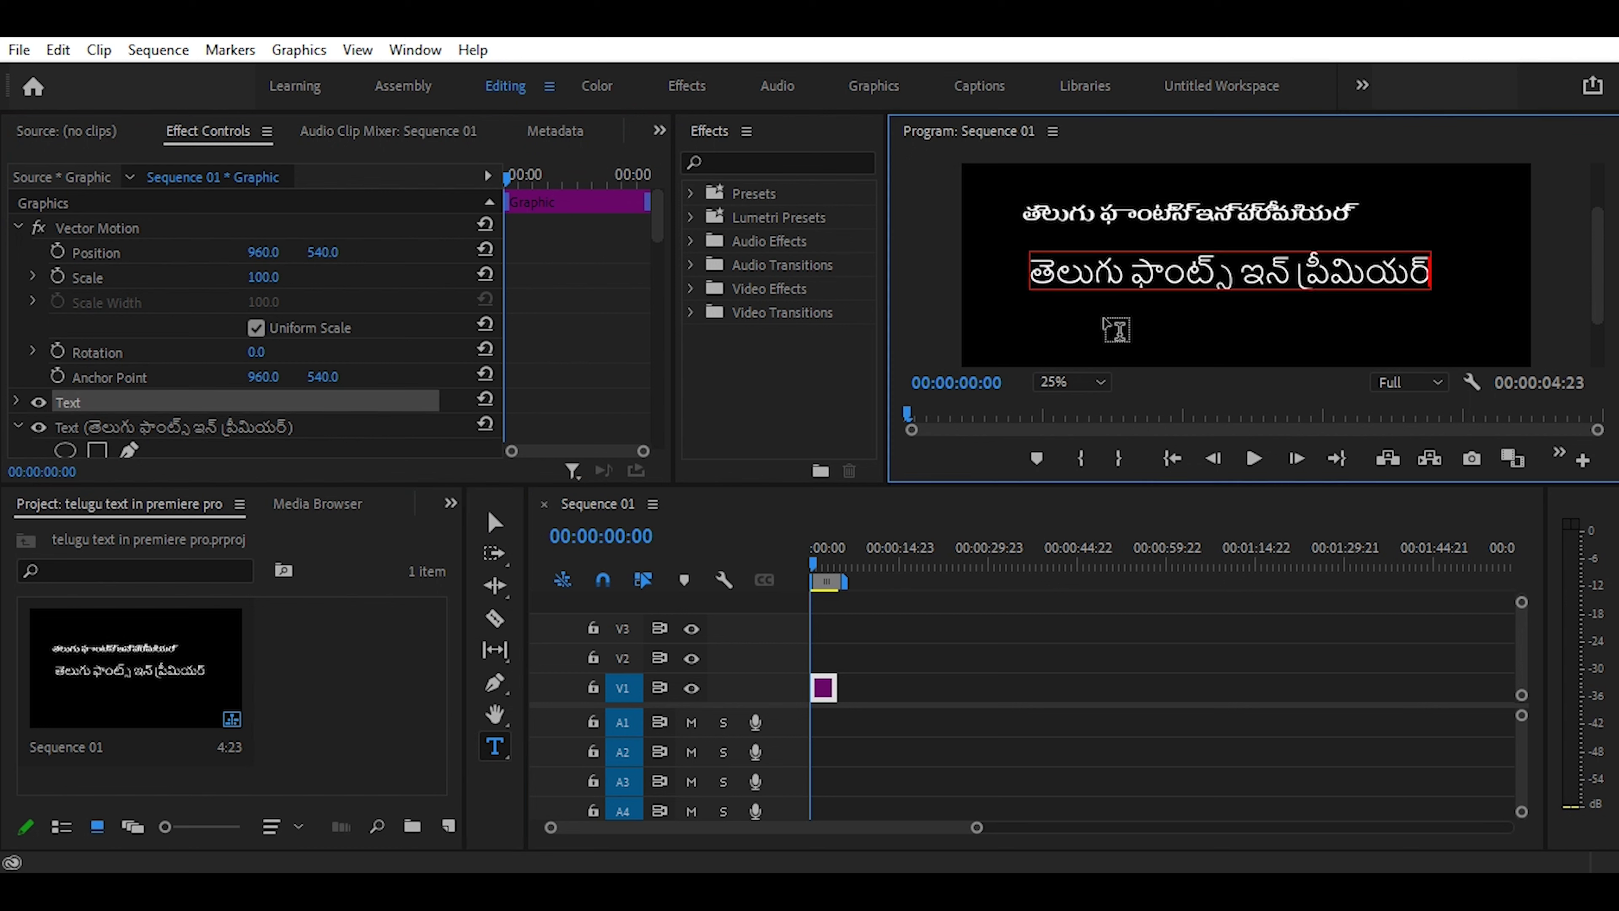
{"action": "left_click", "coordinate": [1049, 220]}
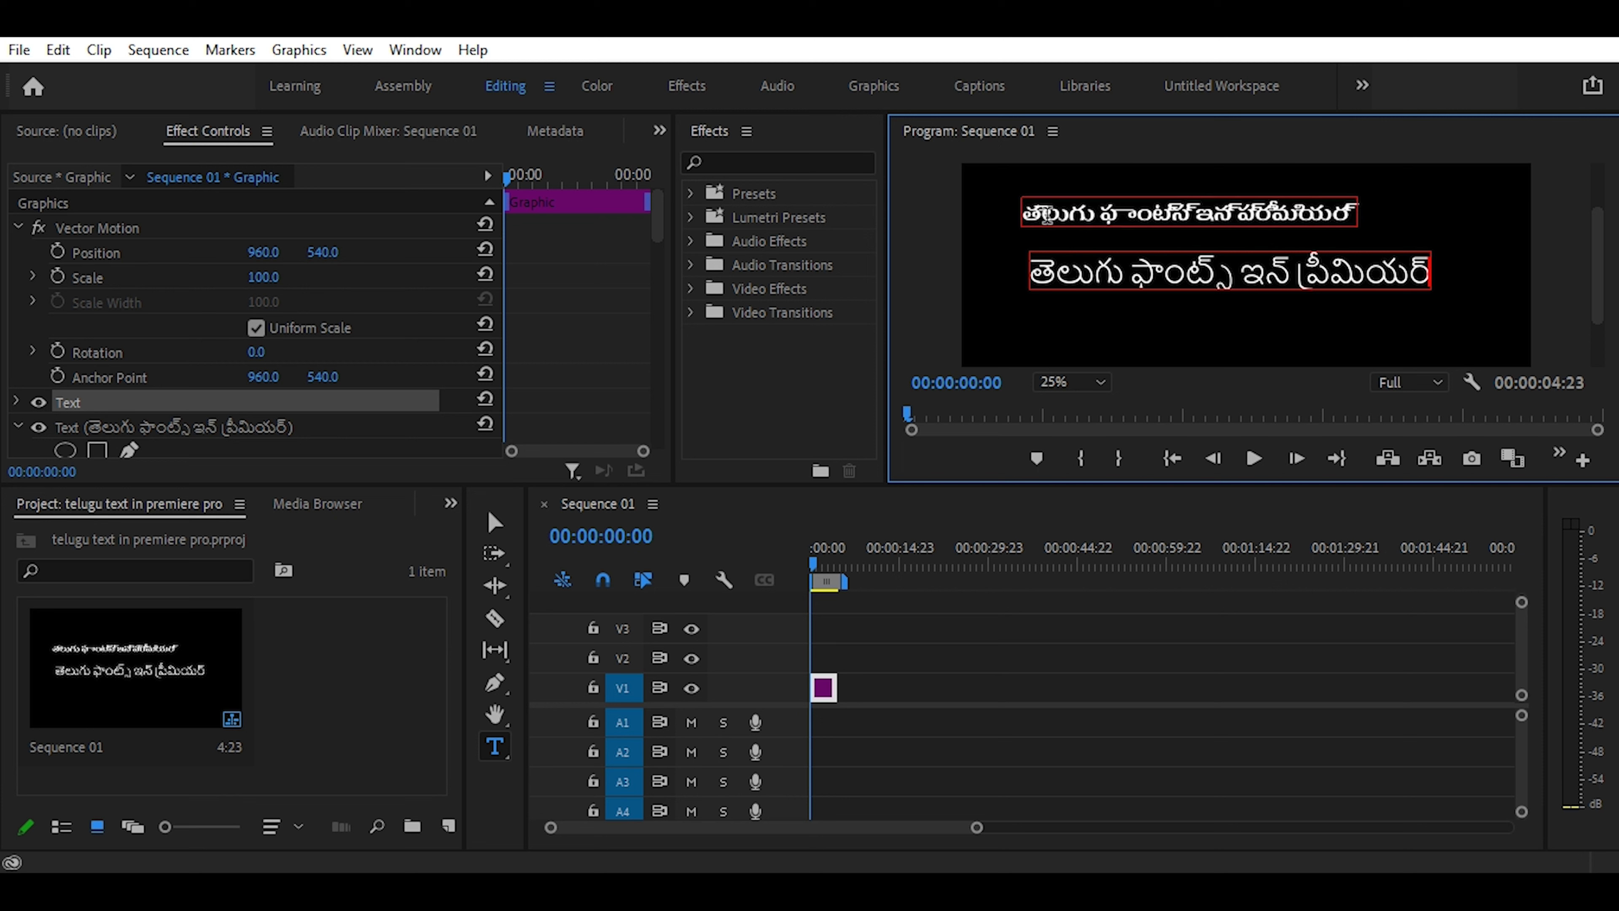